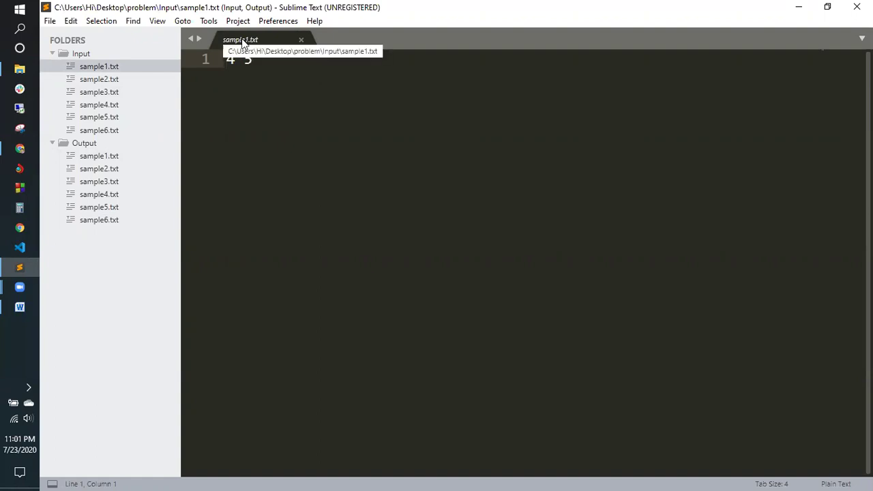
Step: Examine the contents of sample1.txt through sample6.txt, comparing the files in the Input and Output folders
left_click(121, 162)
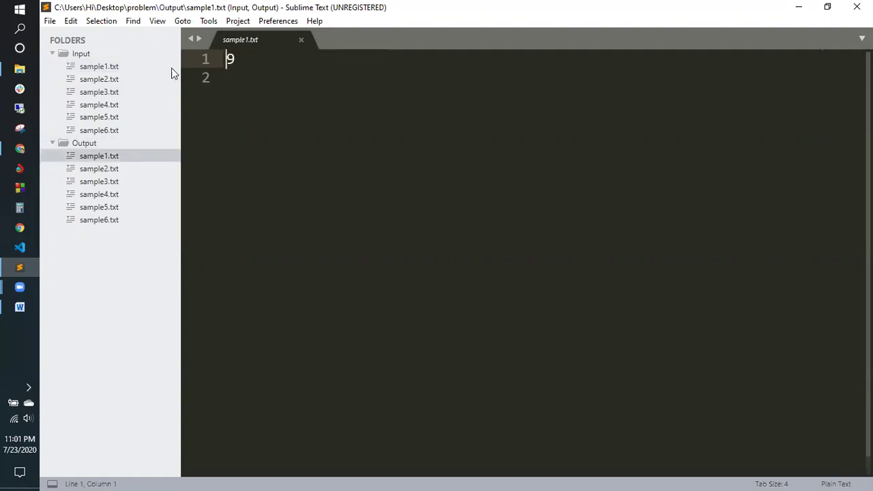
left_click(109, 80)
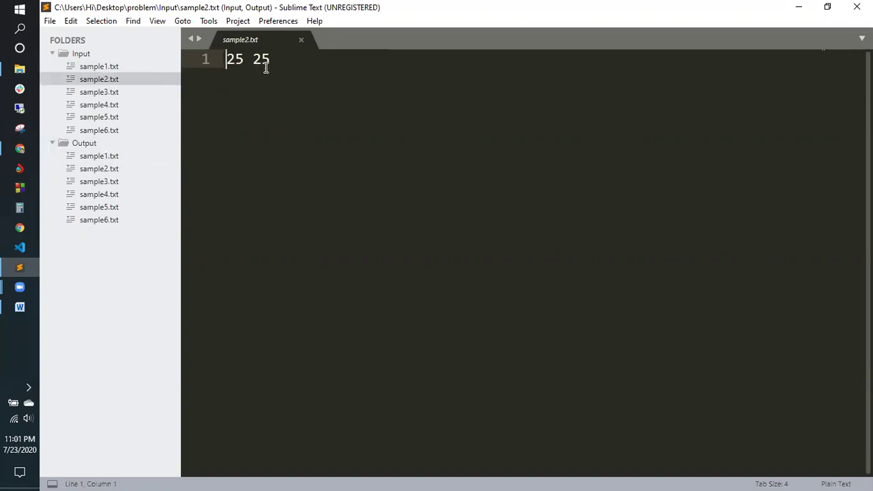
left_click(105, 169)
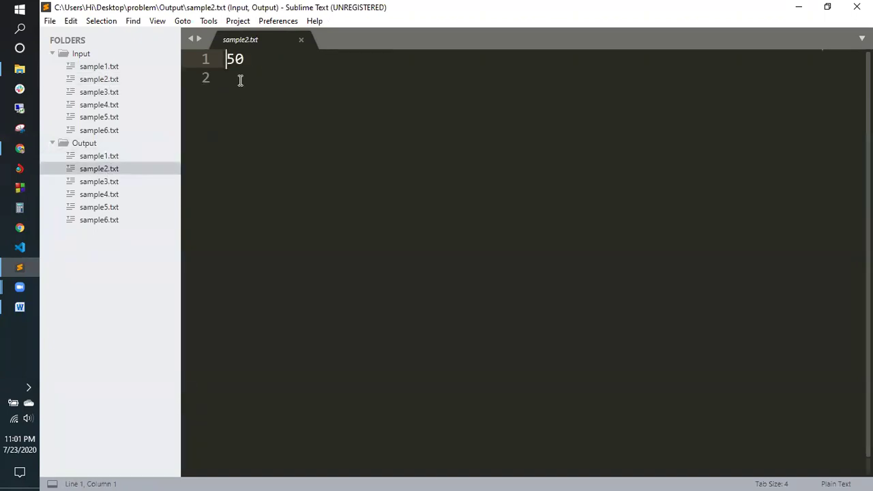
left_click(111, 92)
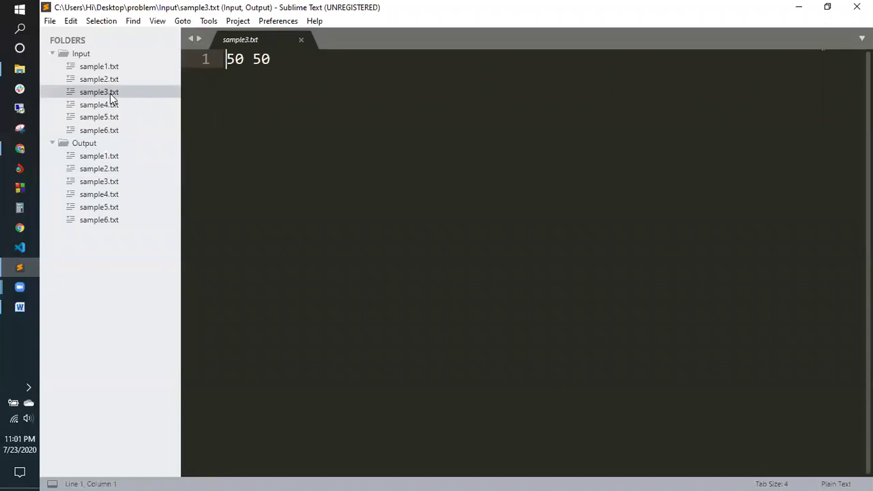
left_click(106, 182)
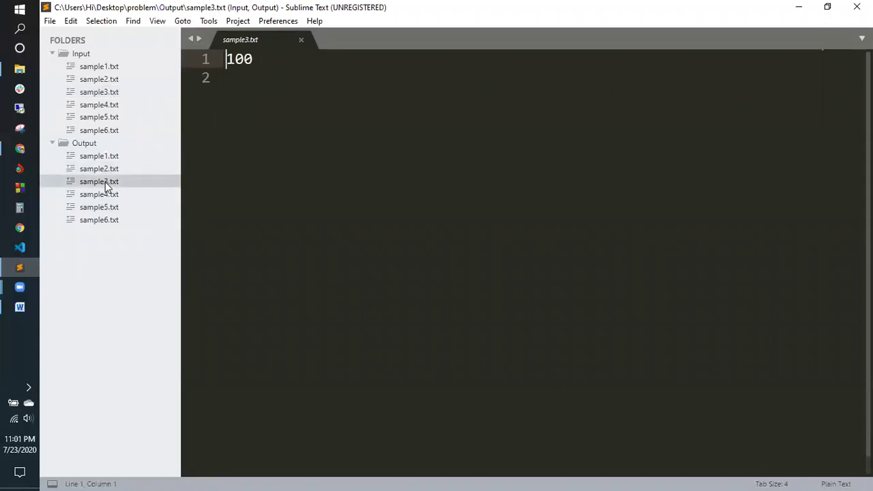
left_click(108, 106)
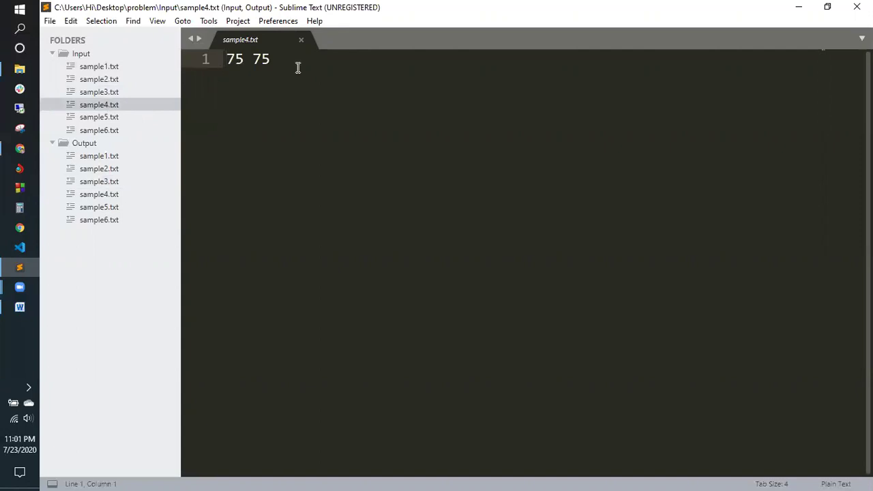
left_click(113, 195)
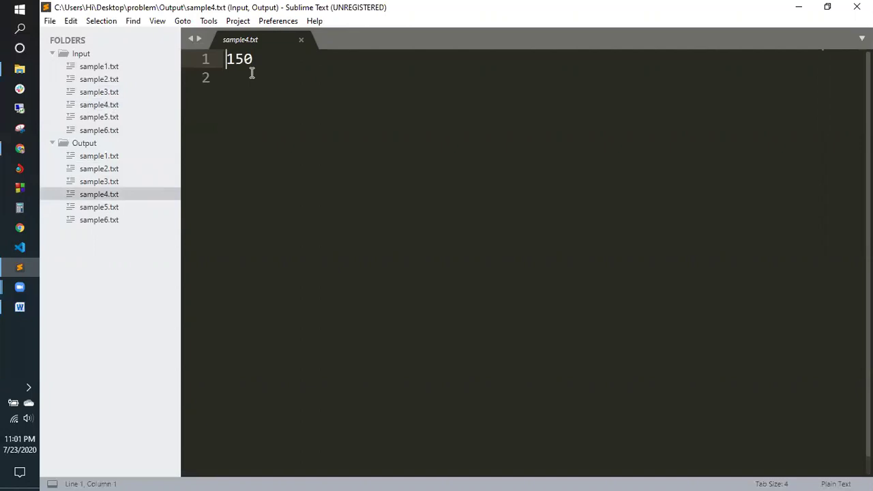
left_click(107, 117)
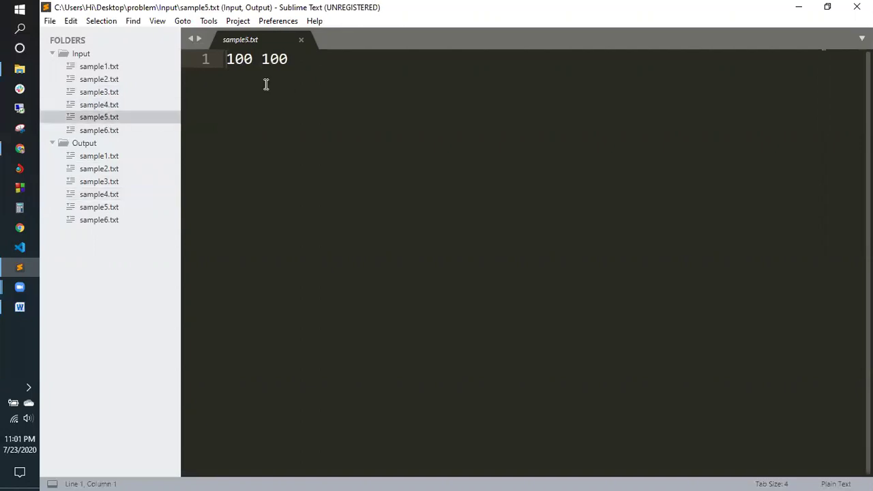
left_click(111, 208)
left_click(125, 131)
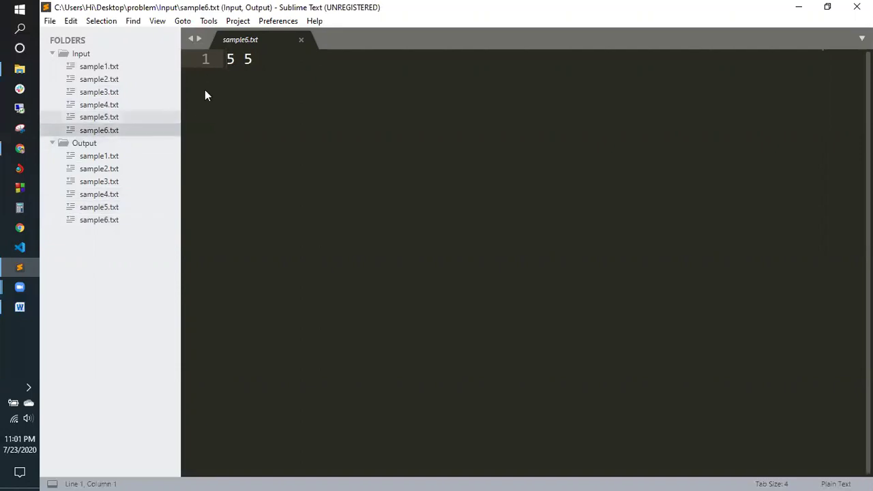
left_click(121, 221)
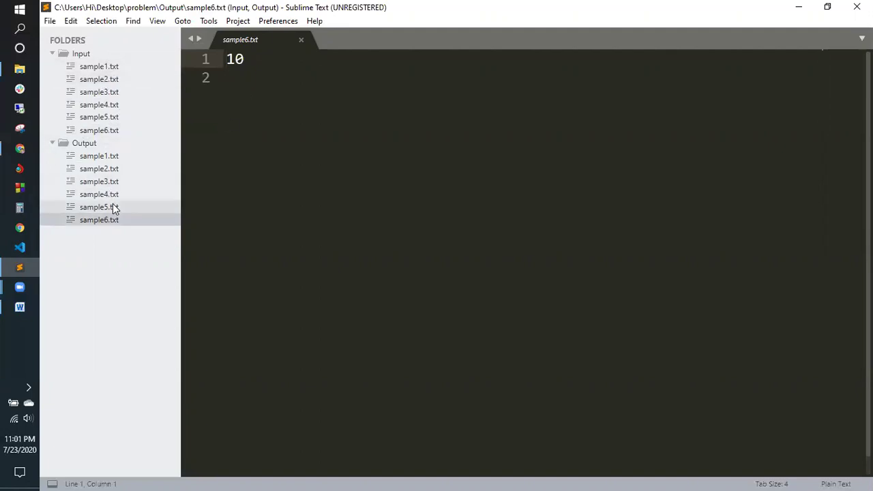
Step: Switch to the Toph Drafts page in Chrome and upload sample1 from Desktop\problem\Input as the test's input
left_click(5, 158)
left_click(296, 200)
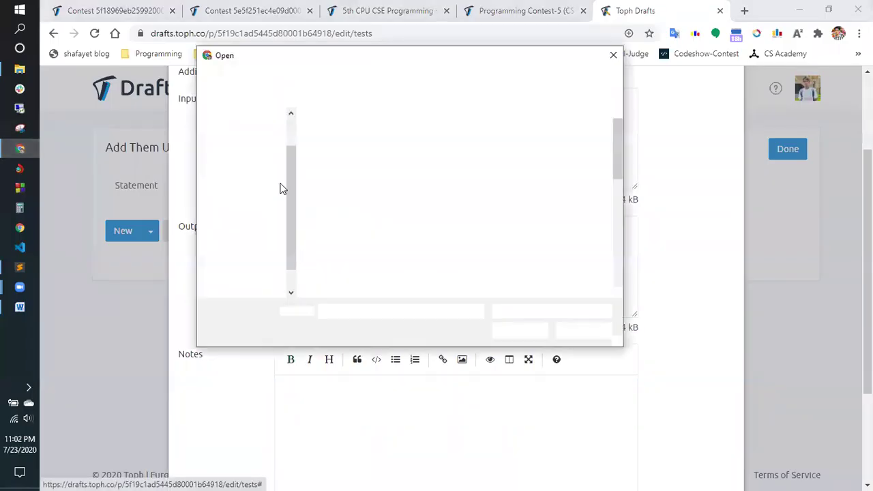
left_click(244, 151)
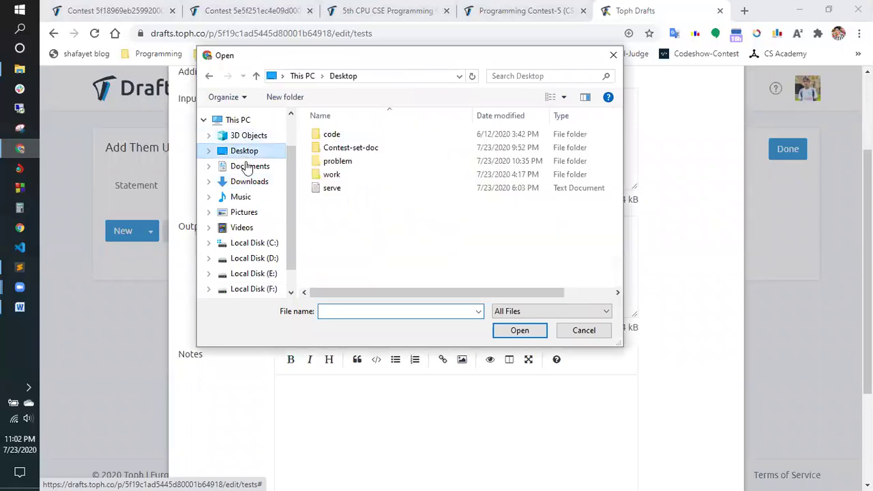
double_click(345, 162)
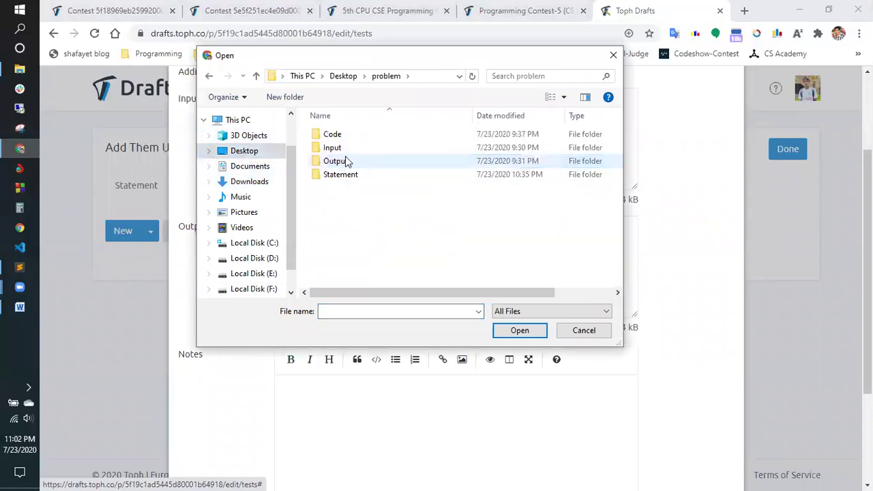
double_click(331, 148)
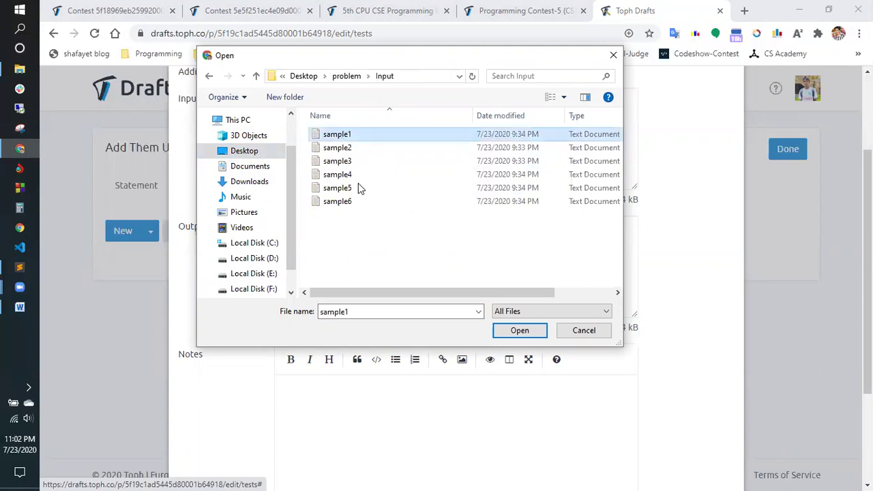
key("Return")
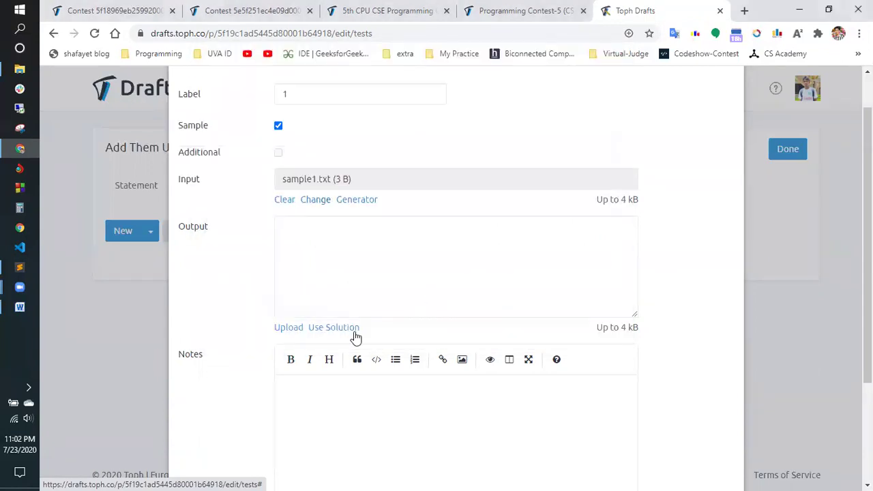
Step: Upload sample1 from the problem\Output folder as the test's output and save the test
left_click(290, 328)
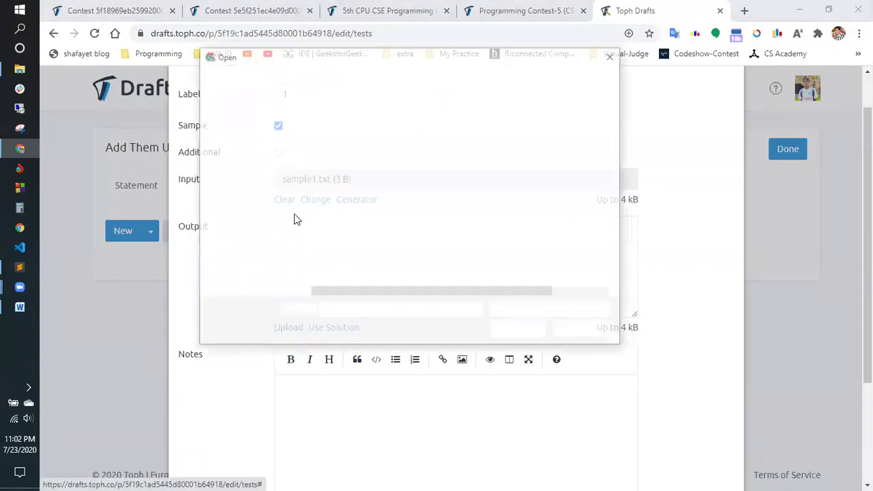
left_click(348, 77)
double_click(339, 174)
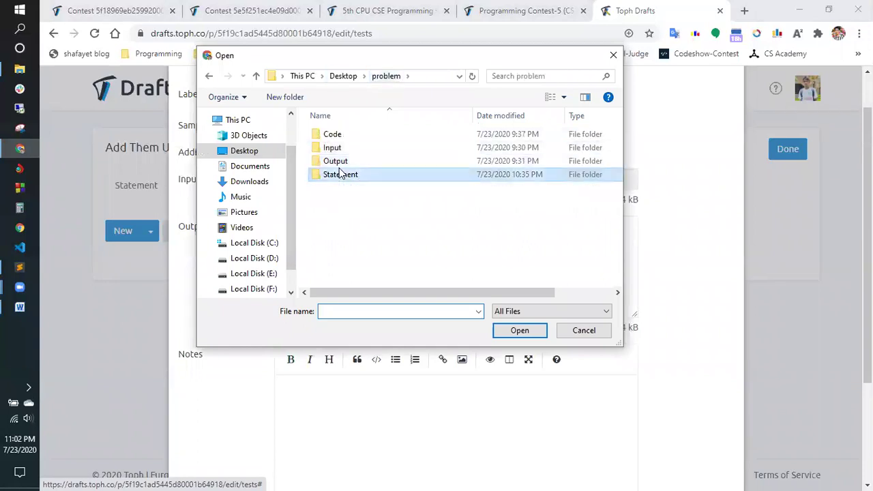
left_click(347, 76)
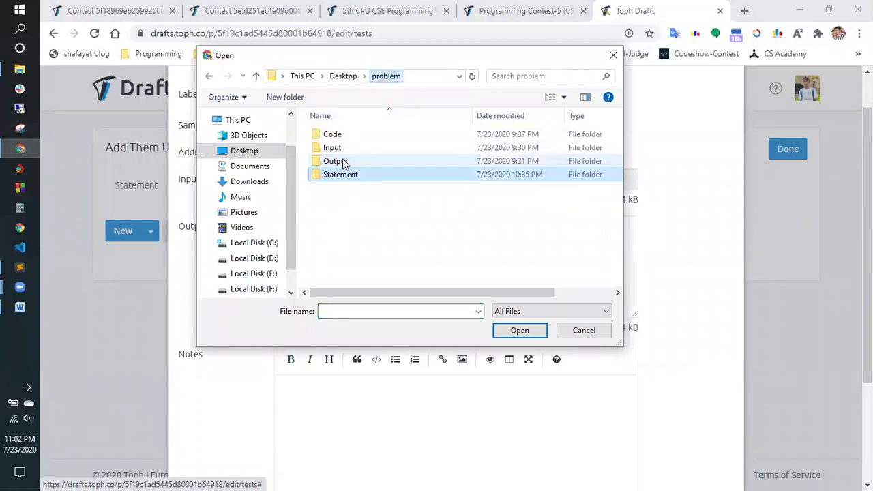
double_click(343, 163)
left_click(334, 137)
key("Return")
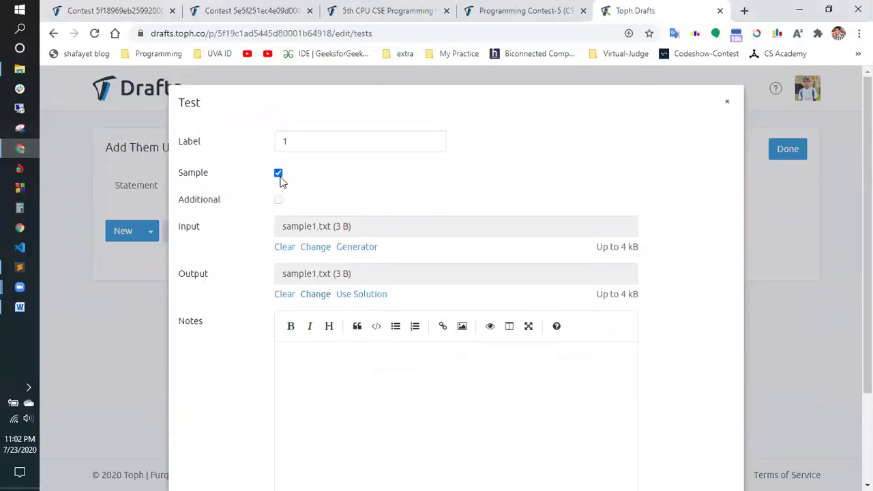
scroll(280, 179, "down", 3)
left_click(295, 452)
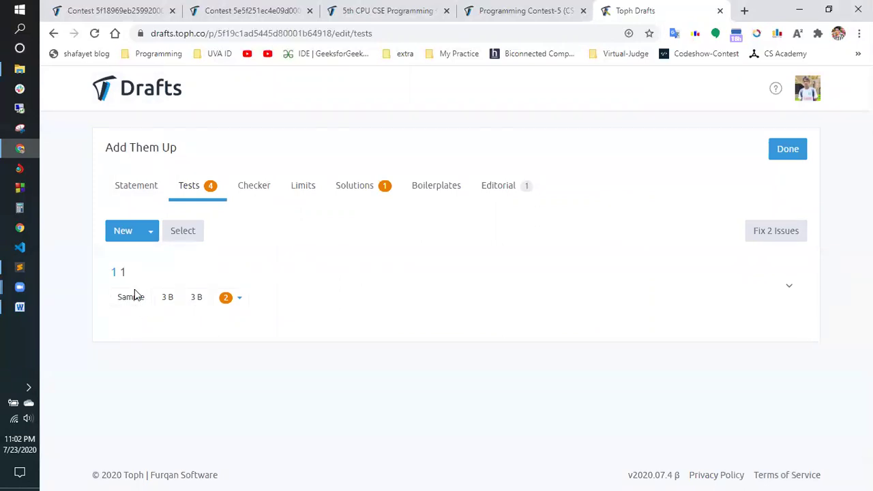
Step: Open test 1 to check its uploaded input and output contents, closing it without changes
left_click(234, 338)
scroll(321, 302, "down", 3)
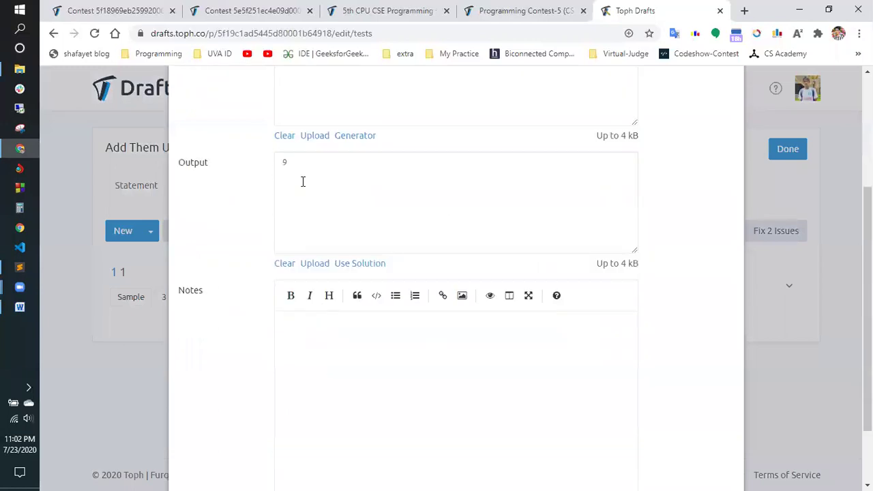
scroll(284, 212, "up", 1)
scroll(327, 225, "up", 1)
left_click_drag(295, 162, 285, 162)
left_click_drag(288, 290, 278, 291)
scroll(240, 371, "down", 3)
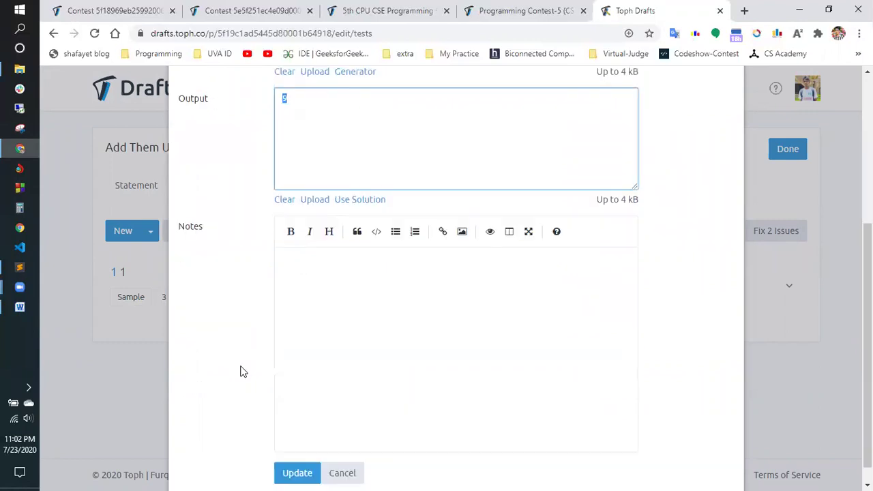
scroll(243, 373, "up", 3)
scroll(394, 318, "up", 1)
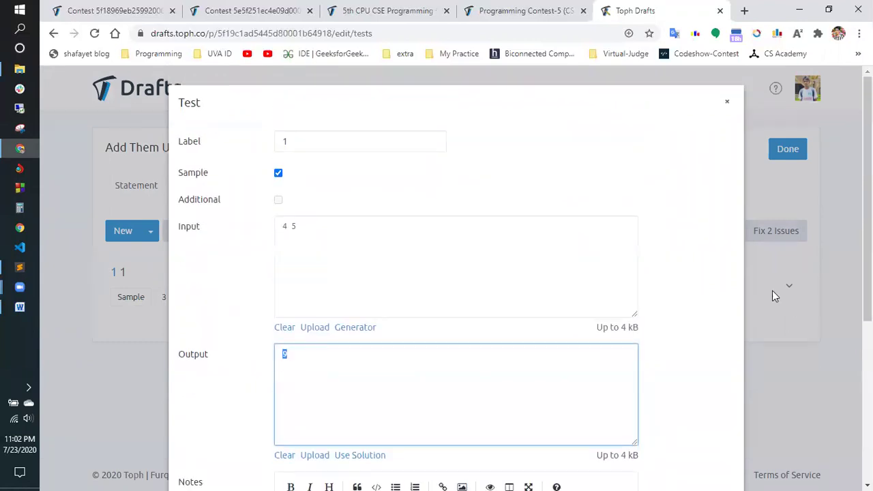
left_click(726, 104)
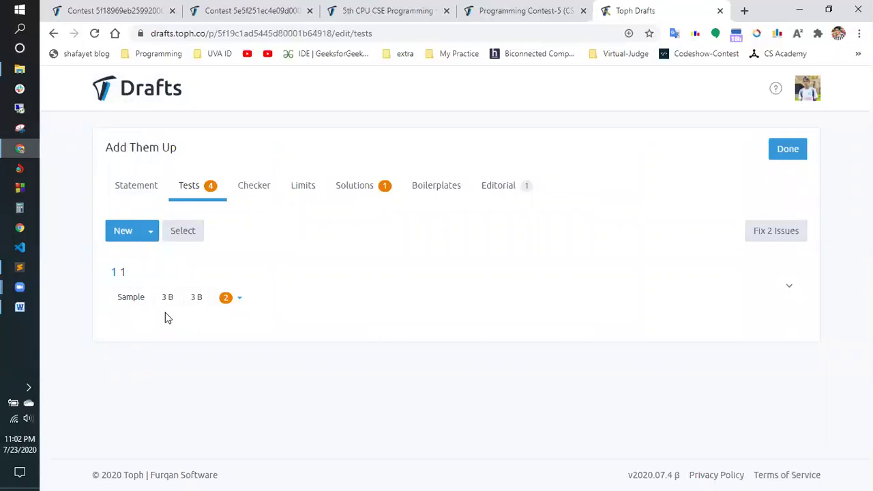
left_click(116, 275)
scroll(343, 260, "down", 1)
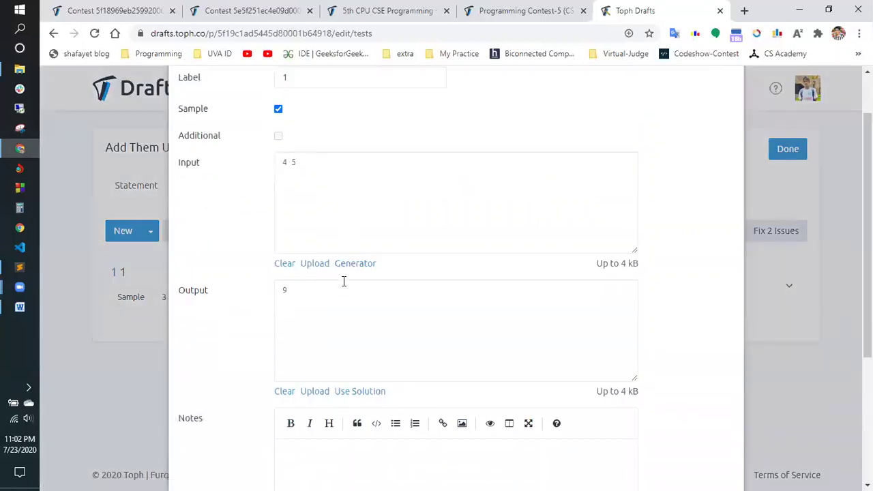
scroll(734, 226, "up", 1)
left_click(725, 105)
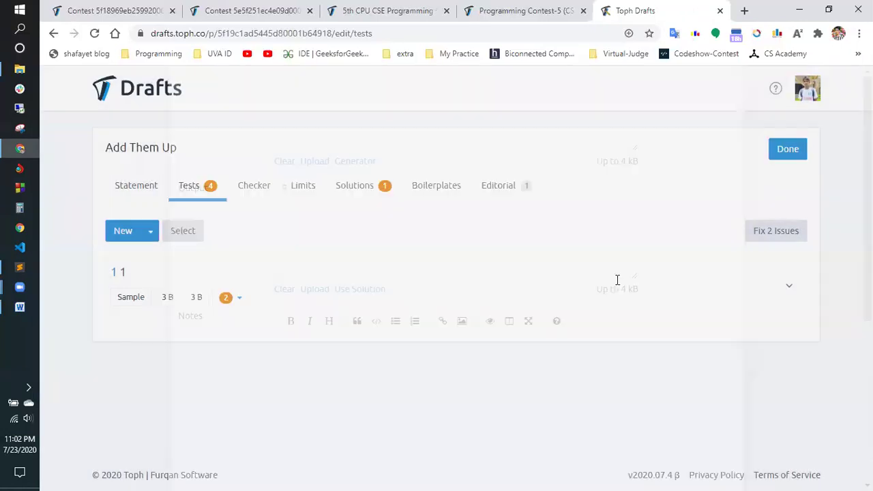
Step: Fix test 1's CRLF line endings and missing final newline, and finish editing the draft
left_click(229, 298)
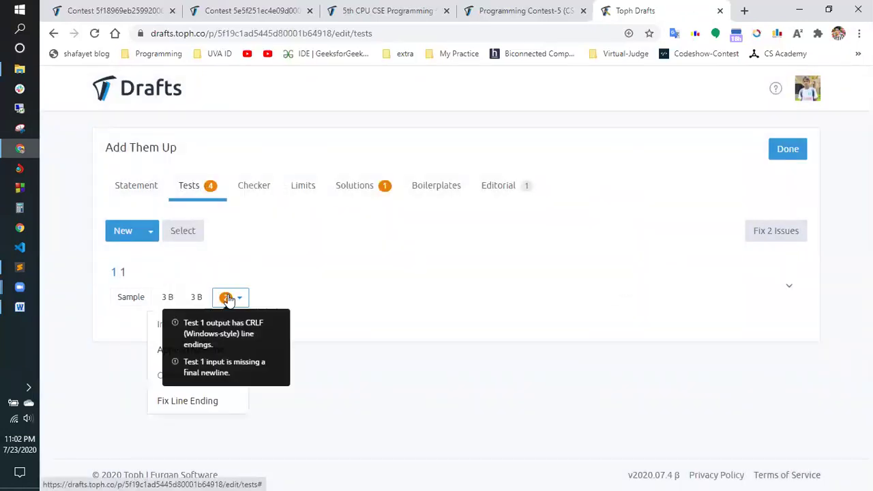
left_click(782, 231)
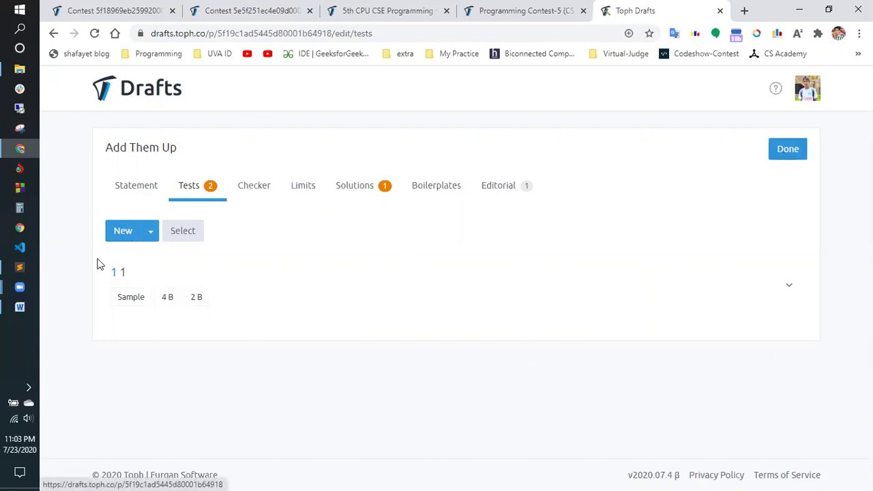
left_click(790, 150)
Step: Review the Add Them Up statement page, including its sample input and output
scroll(302, 347, "down", 2)
scroll(136, 243, "up", 2)
scroll(138, 244, "down", 1)
scroll(138, 244, "up", 1)
scroll(107, 250, "down", 2)
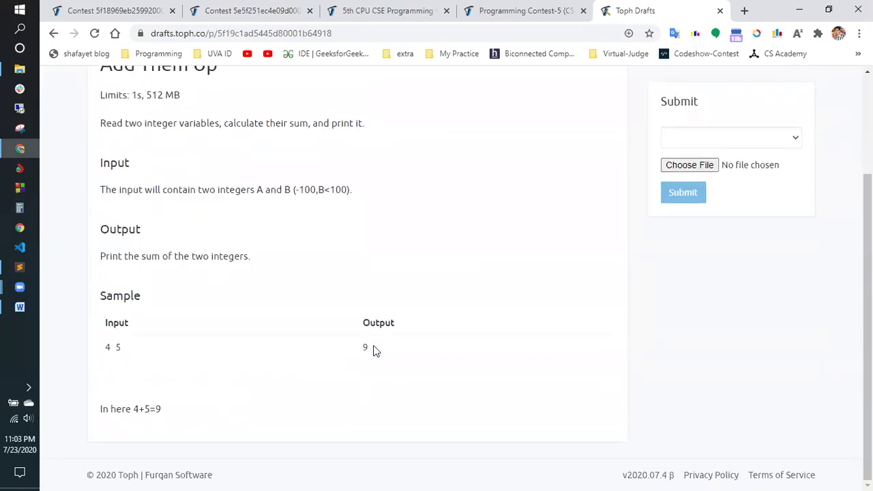
scroll(344, 359, "up", 2)
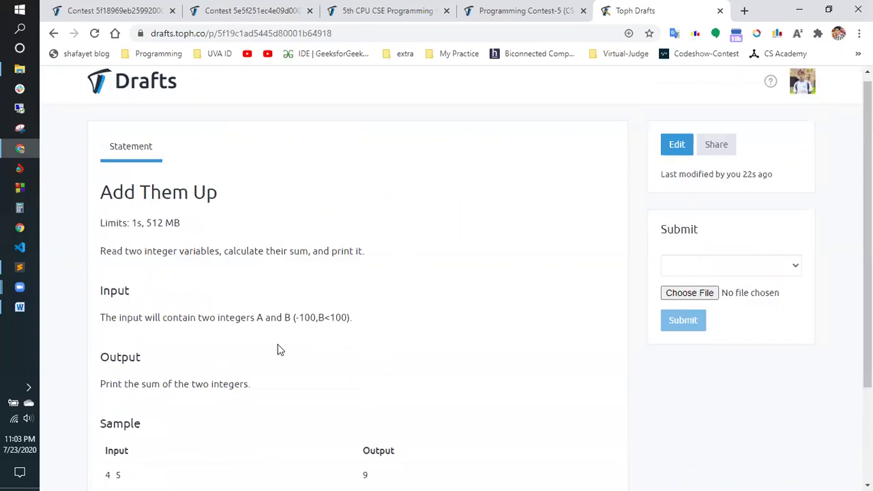
Step: Reopen the problem's tests for editing and start a new test labelled 2, marked as Additional
left_click(676, 152)
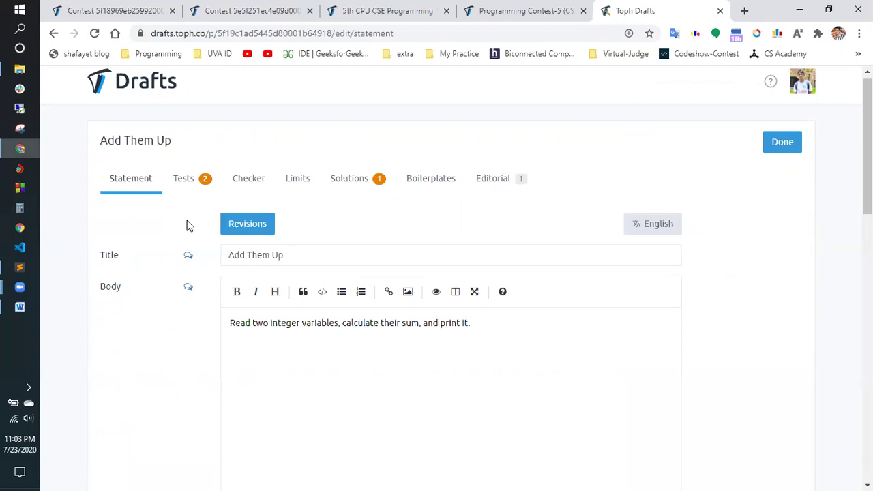
scroll(200, 272, "down", 1)
left_click(189, 116)
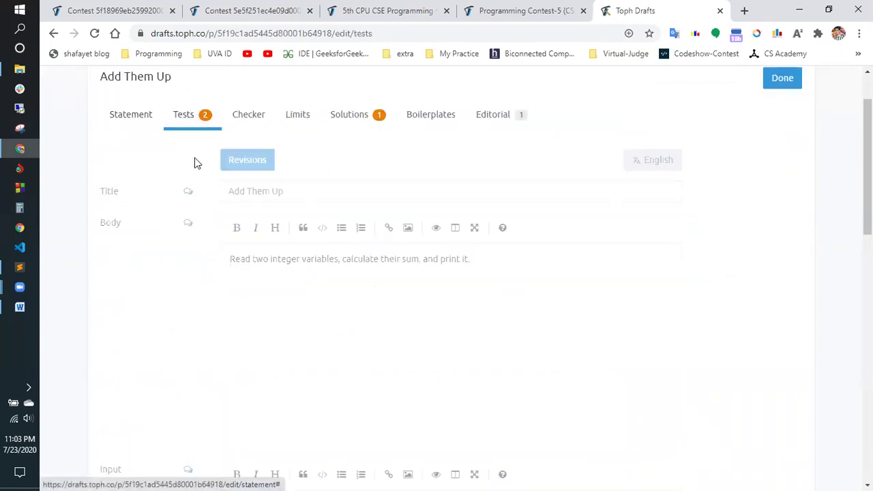
left_click(127, 236)
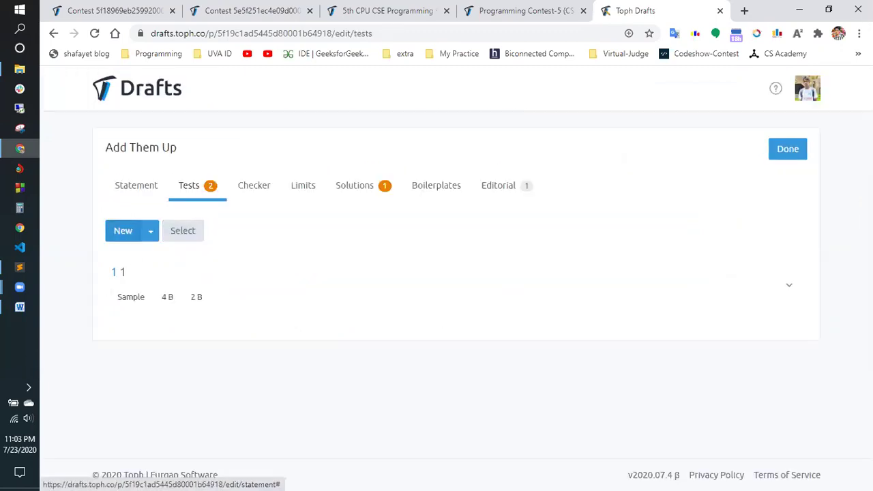
left_click(281, 144)
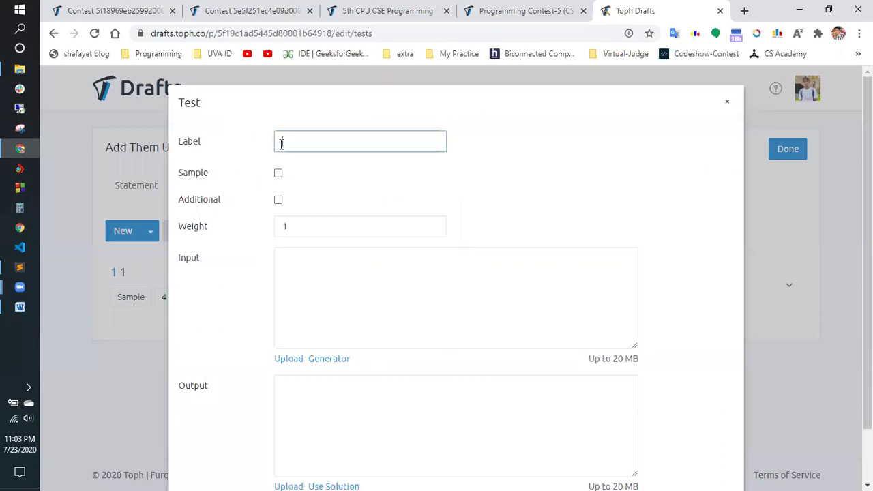
left_click(279, 200)
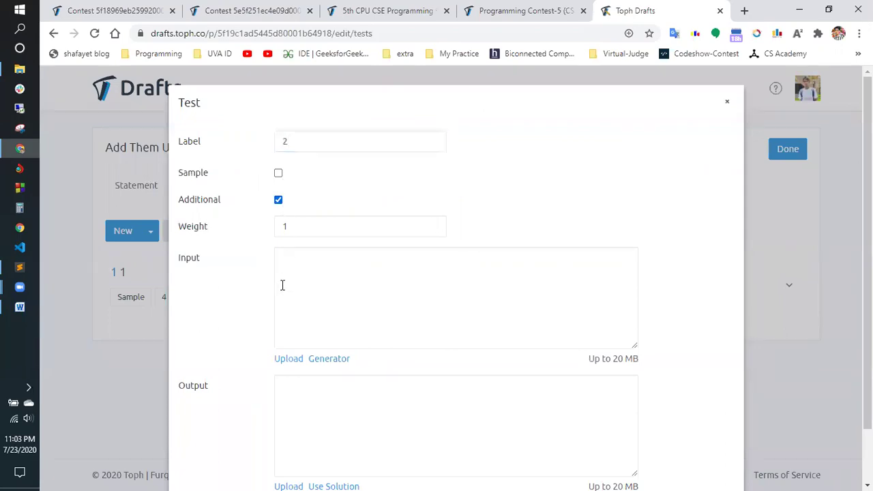
Step: Upload sample2 from the problem folder's Input subfolder as the input of test 2
left_click(293, 365)
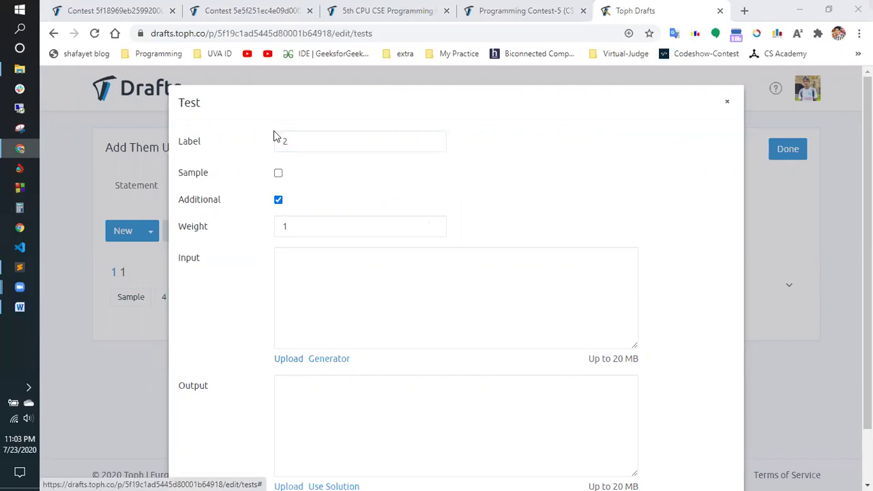
left_click(346, 75)
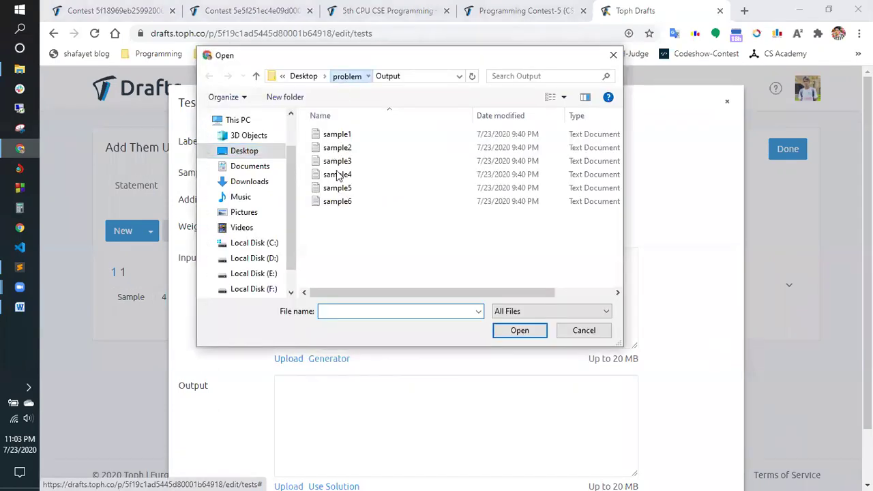
double_click(335, 147)
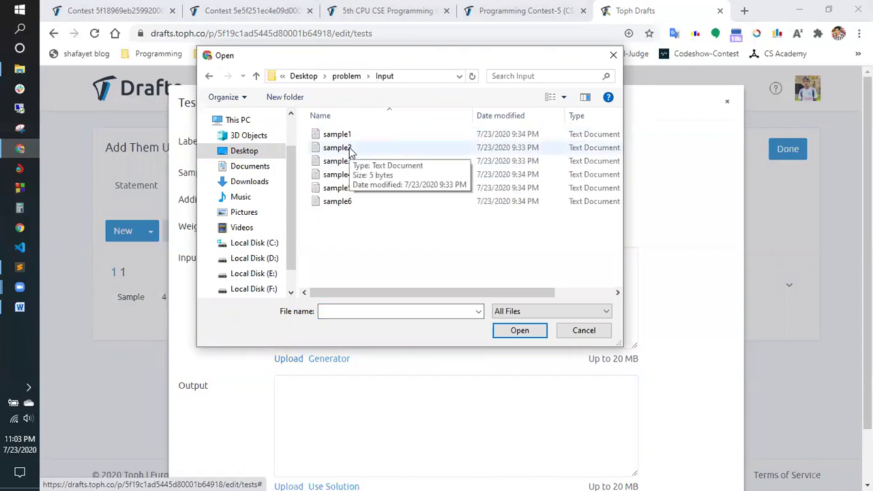
double_click(350, 150)
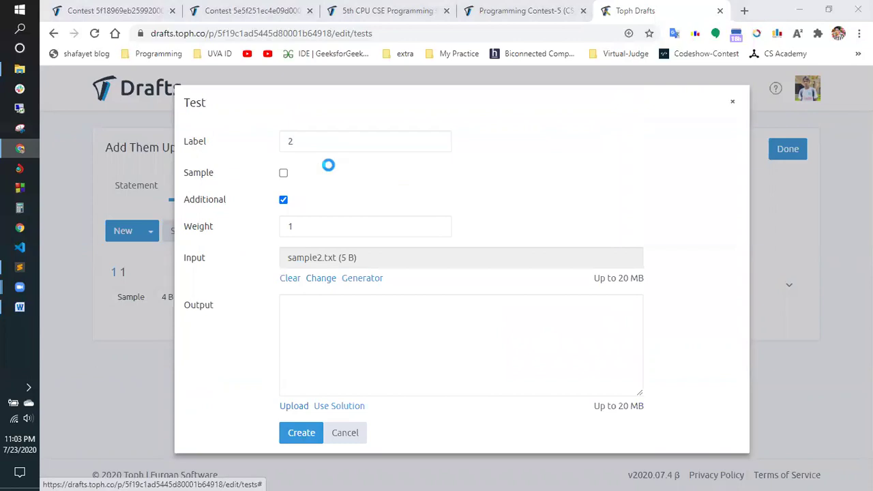
Step: Upload sample2 from the Output folder as test 2's output, then create the test and fix its issues
left_click(345, 79)
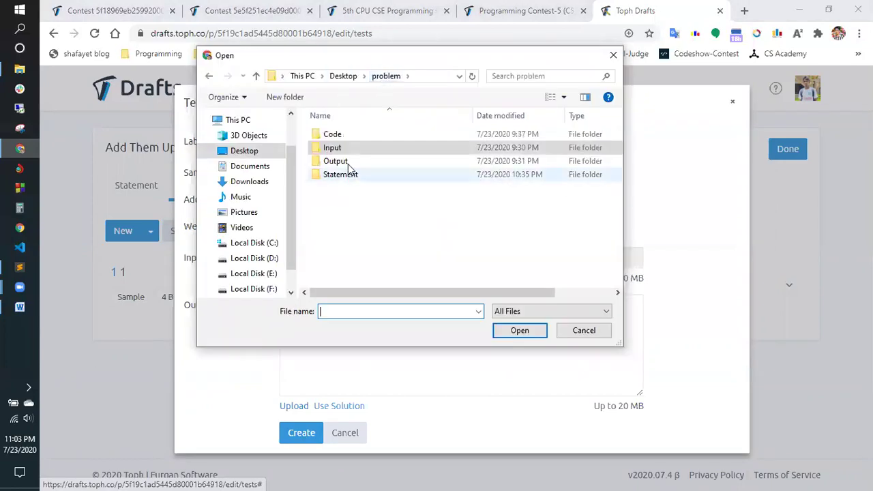
double_click(349, 162)
double_click(347, 148)
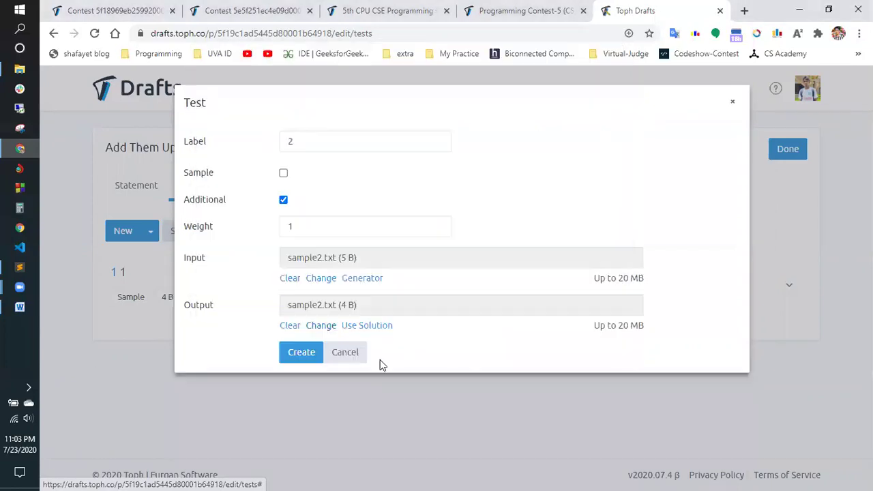
left_click(300, 353)
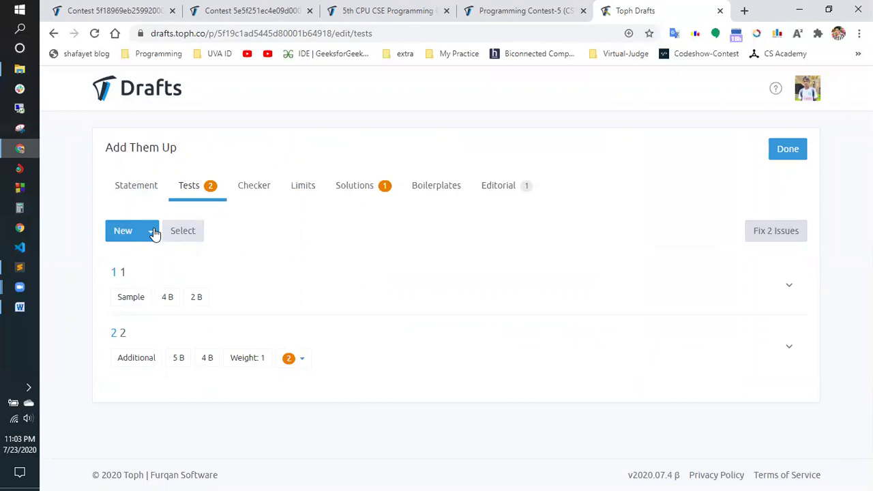
left_click(769, 234)
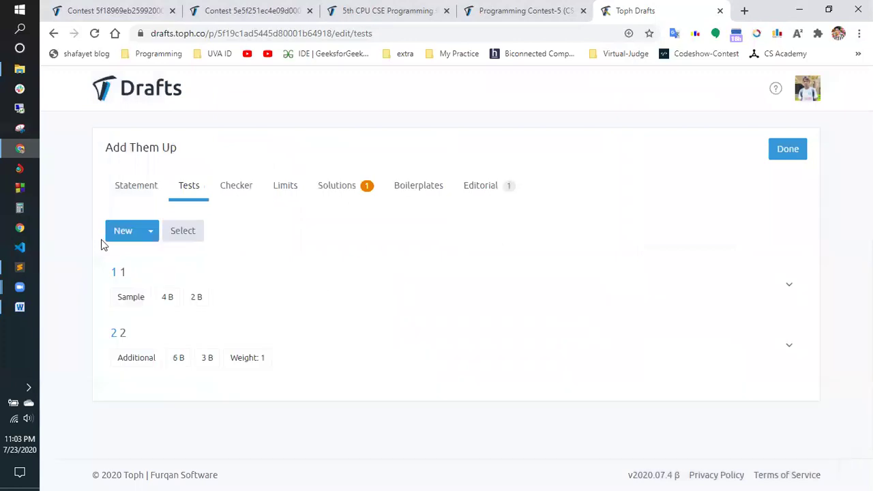
Step: Create a new Additional test labelled 3 with sample3 from the Input folder as its input
left_click(129, 233)
left_click(287, 147)
left_click(279, 202)
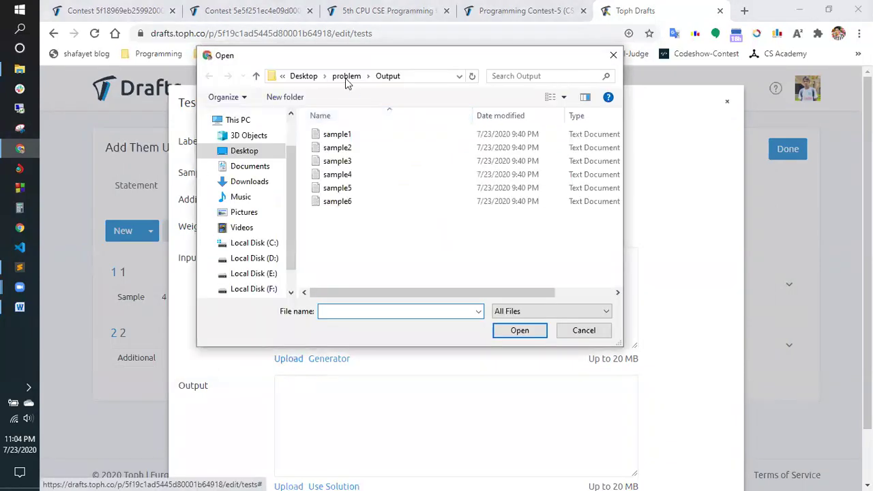
left_click(347, 76)
double_click(345, 148)
double_click(333, 161)
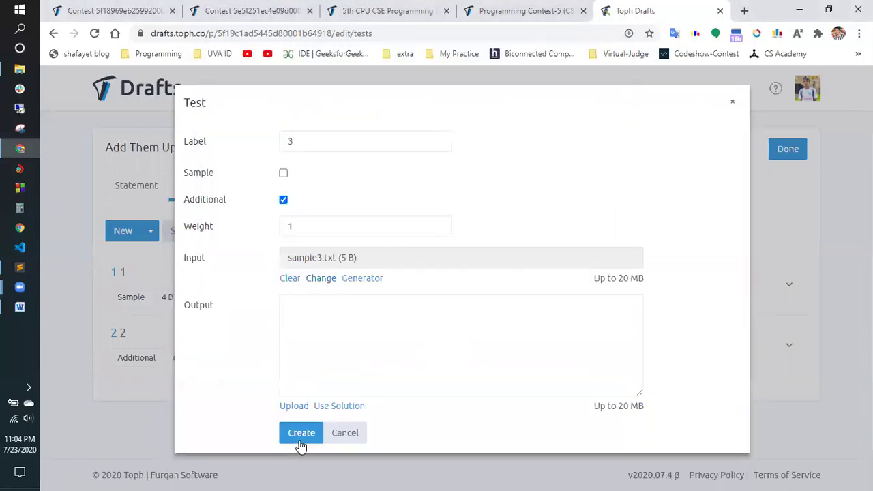
left_click(300, 434)
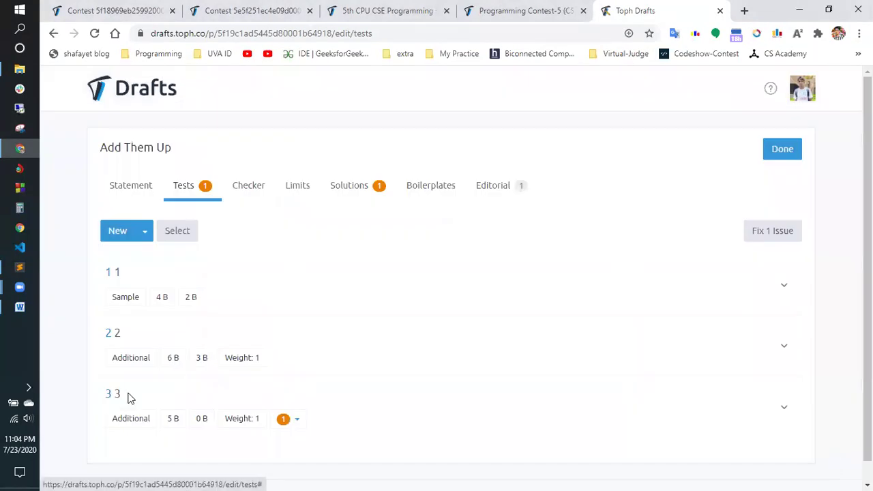
Step: Reopen test 3, upload sample3 from the Output folder as its output, and update the test
left_click(126, 397)
scroll(294, 369, "down", 1)
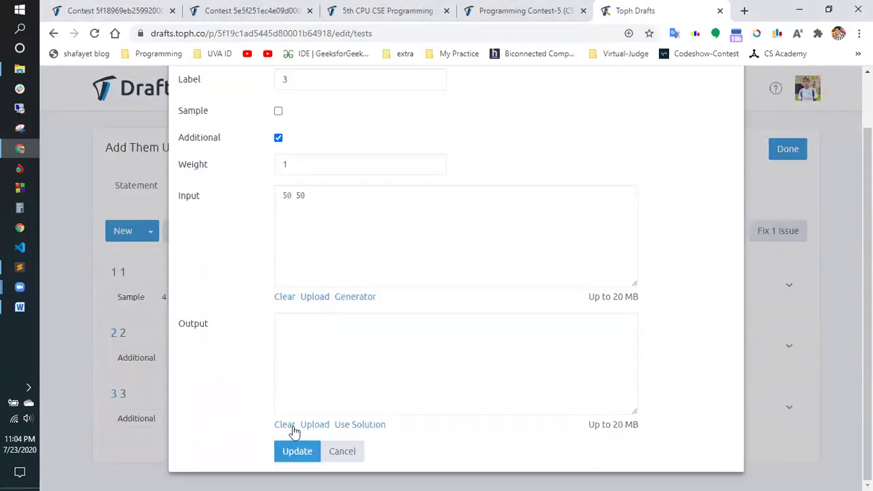
left_click(314, 424)
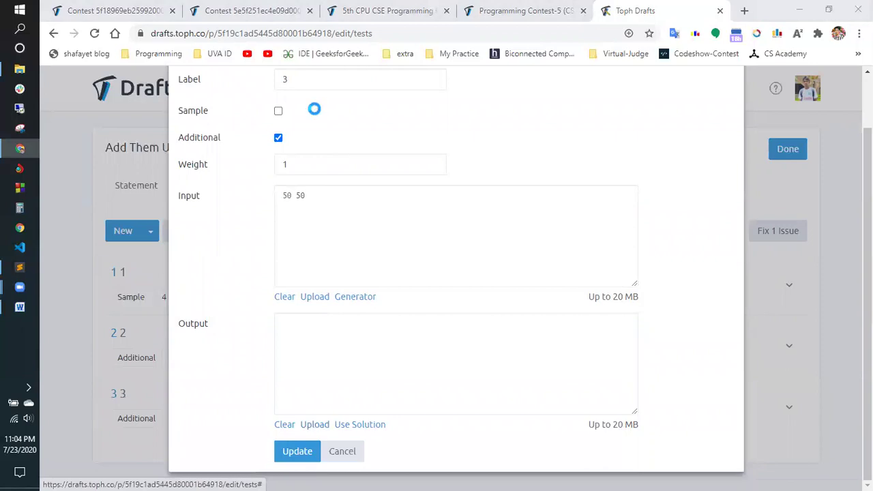
left_click(347, 75)
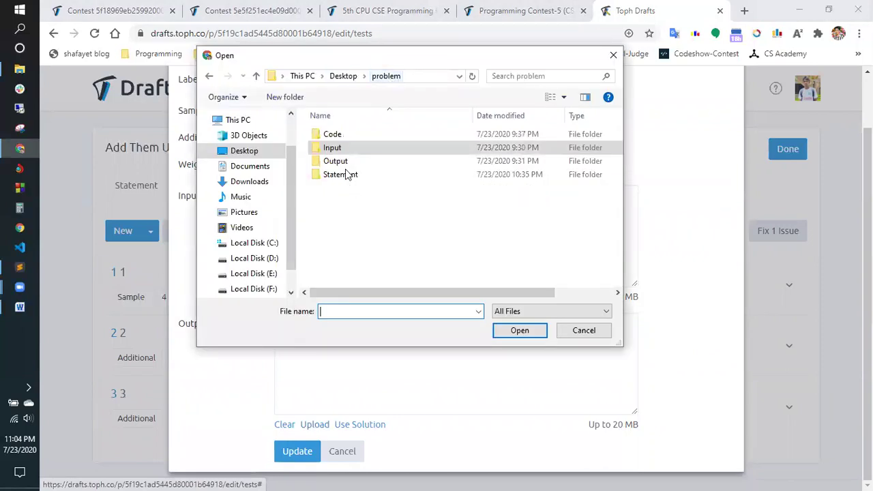
double_click(344, 164)
left_click(344, 164)
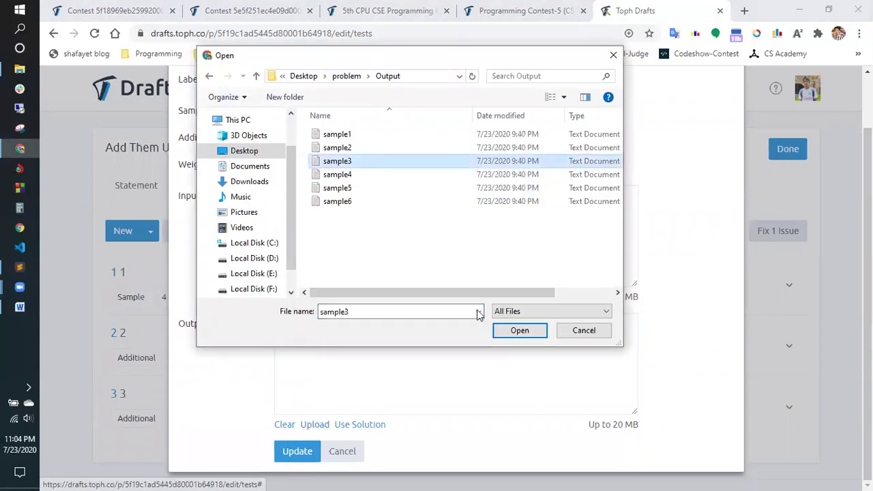
left_click(519, 330)
left_click(296, 435)
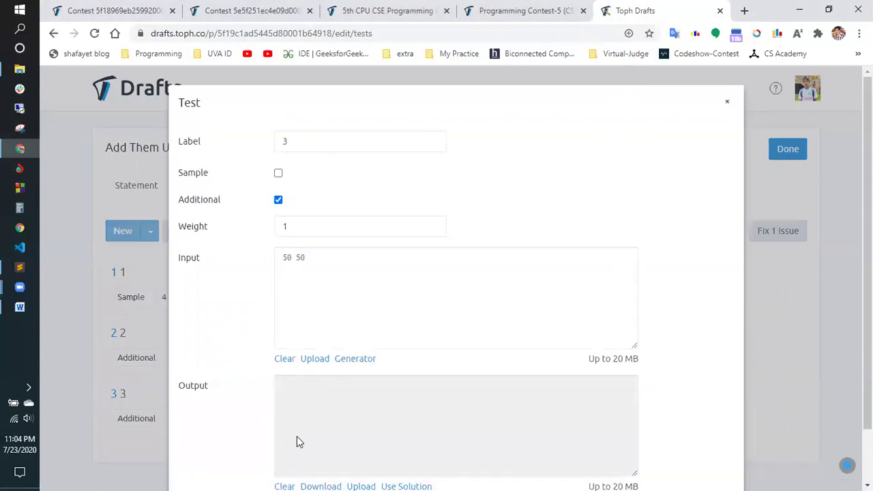
Step: Fix the issues reported for test 3 and finish editing the draft
scroll(213, 401, "down", 1)
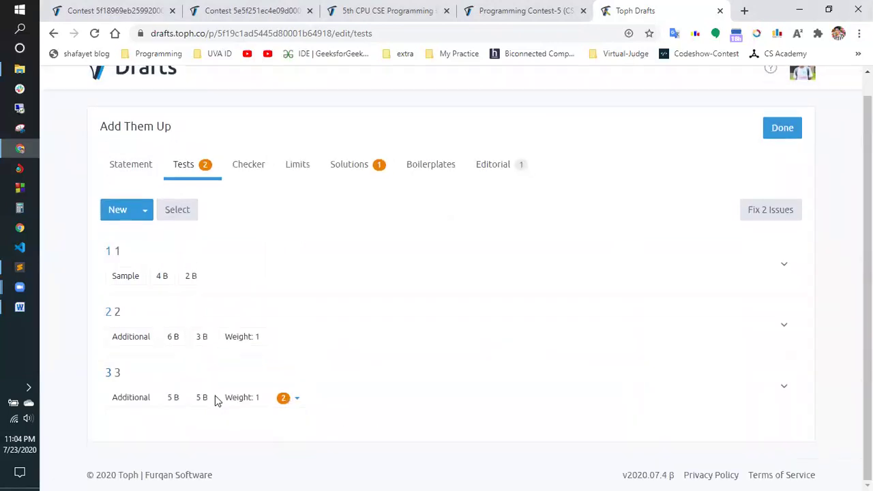
left_click(755, 216)
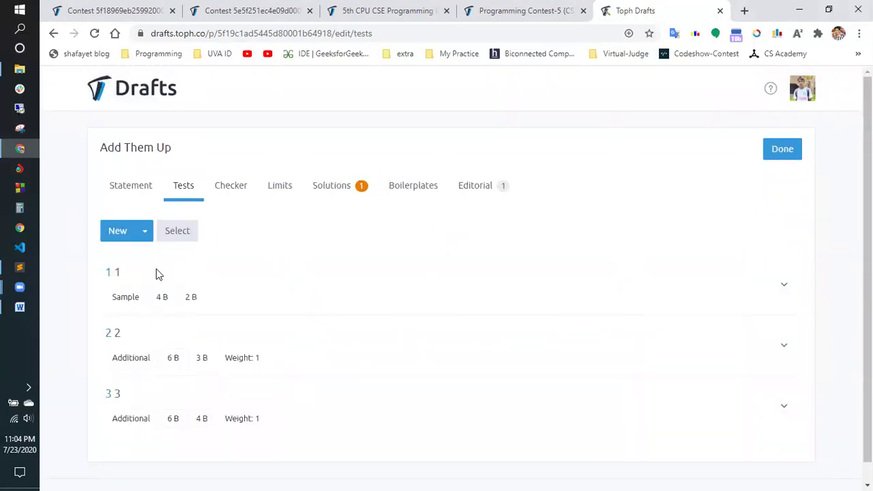
left_click(786, 155)
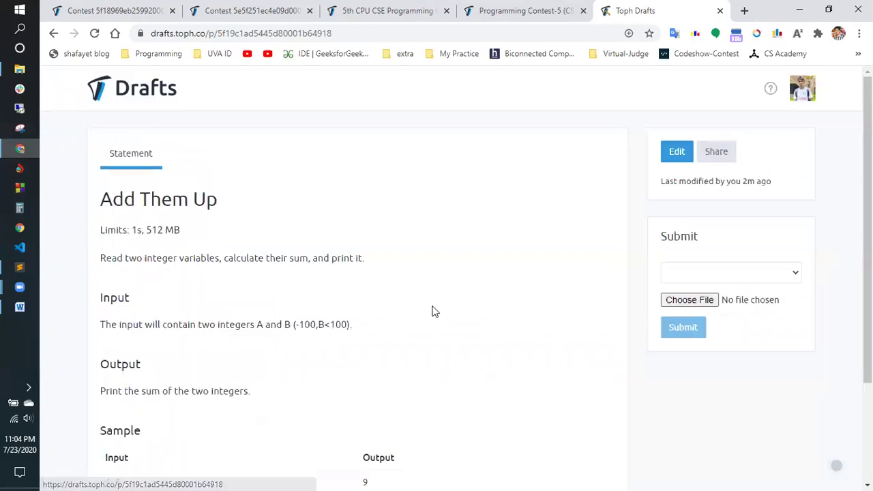
Step: Review the Add Them Up statement page down to its sample and explanation
scroll(172, 312, "down", 2)
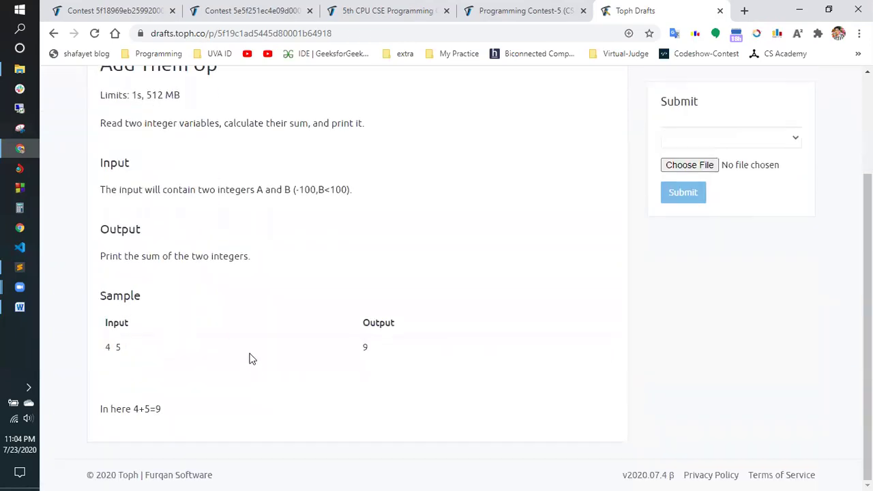
scroll(253, 341, "up", 1)
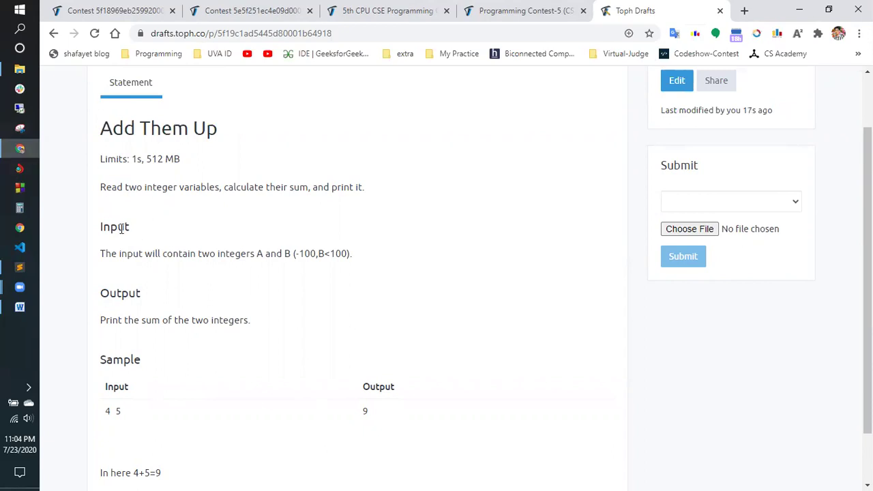
scroll(225, 362, "down", 2)
scroll(709, 176, "up", 4)
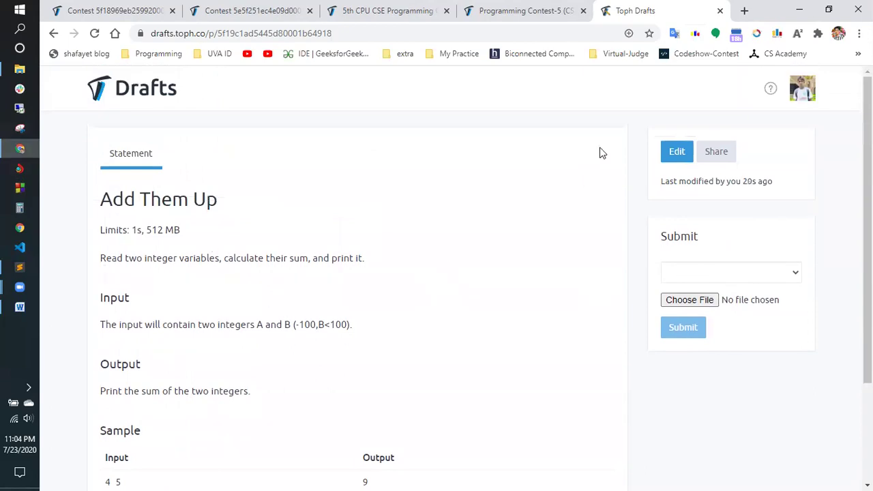
Step: Reopen the problem for editing and start a new solution labelled 1 in C++17 GCC 9.2
left_click(677, 159)
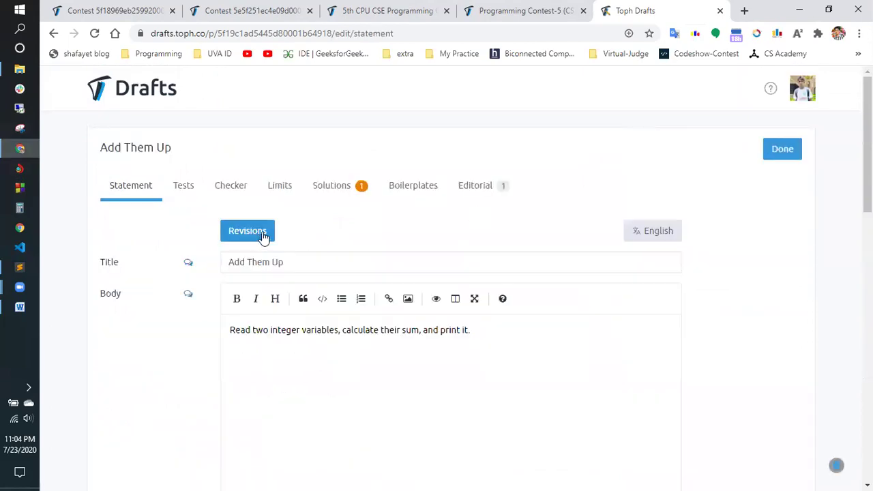
left_click(326, 187)
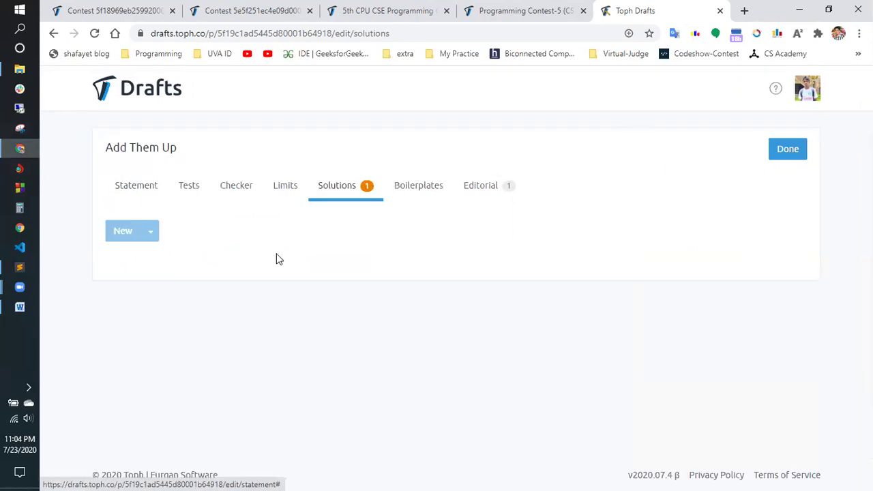
left_click(117, 230)
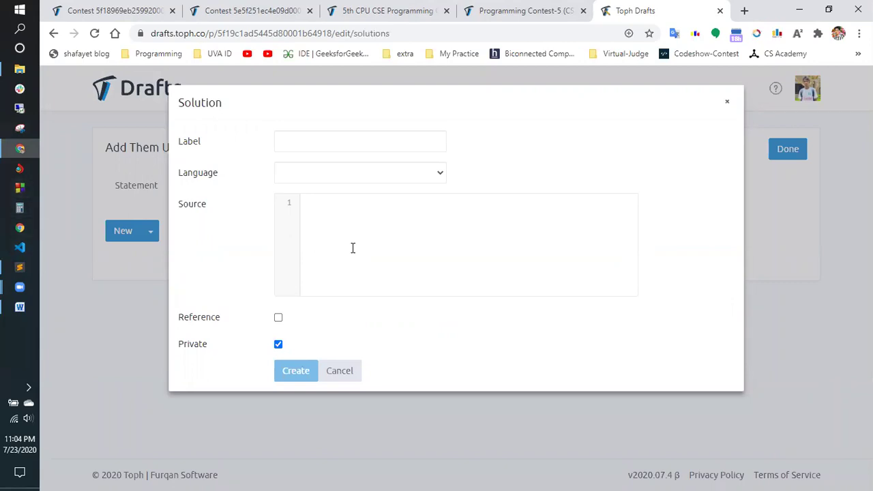
left_click(406, 182)
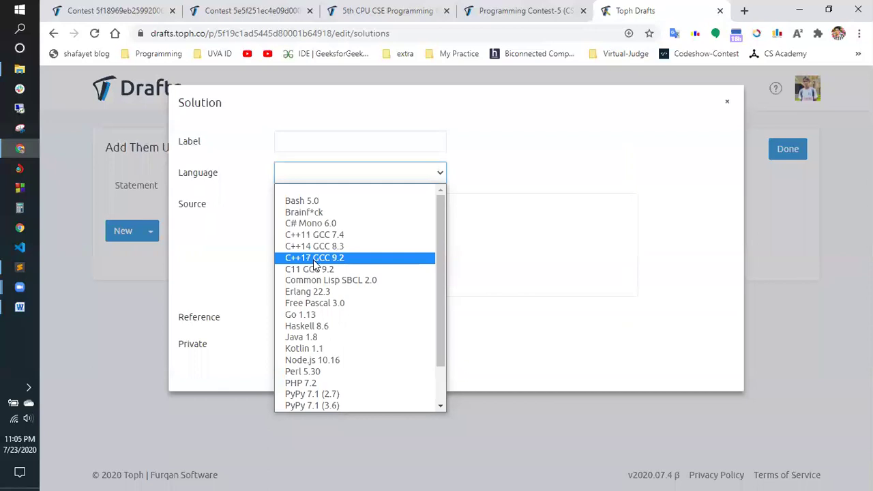
left_click(314, 262)
left_click(340, 146)
type("1")
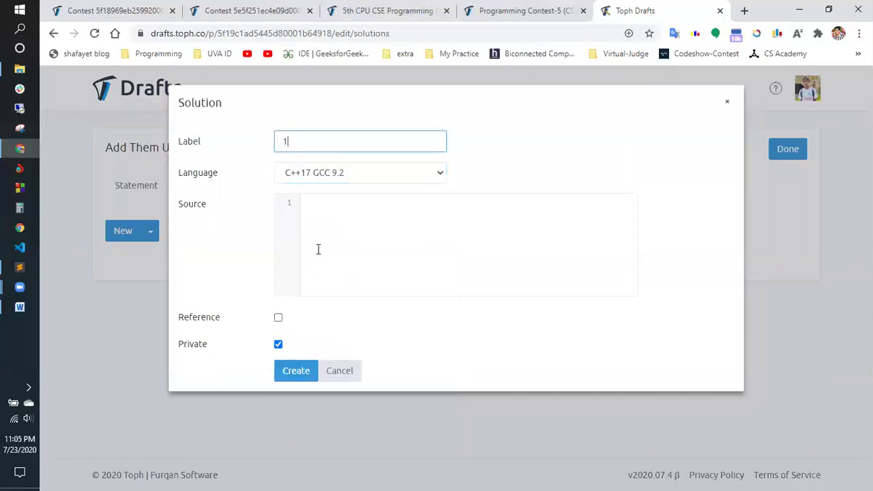
Step: Switch to File Explorer and open the code CPP file from the problem's Code folder in Code::Blocks
left_click(19, 70)
double_click(418, 111)
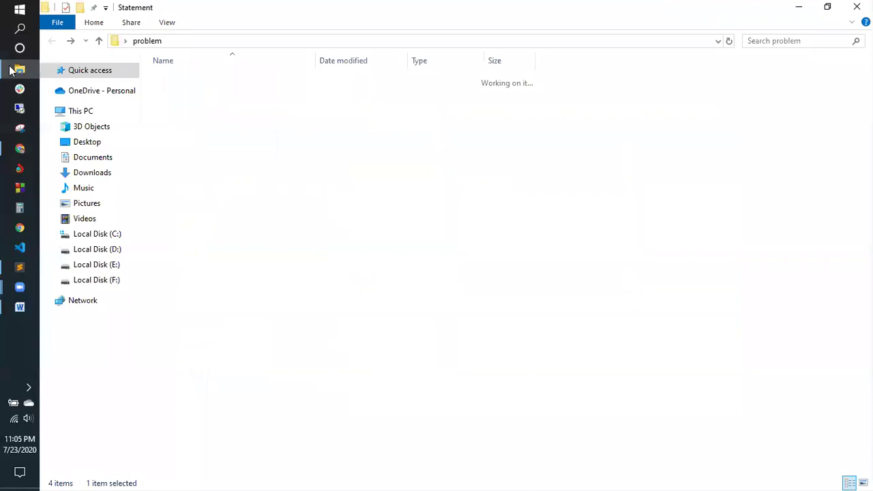
left_click(52, 42)
double_click(190, 96)
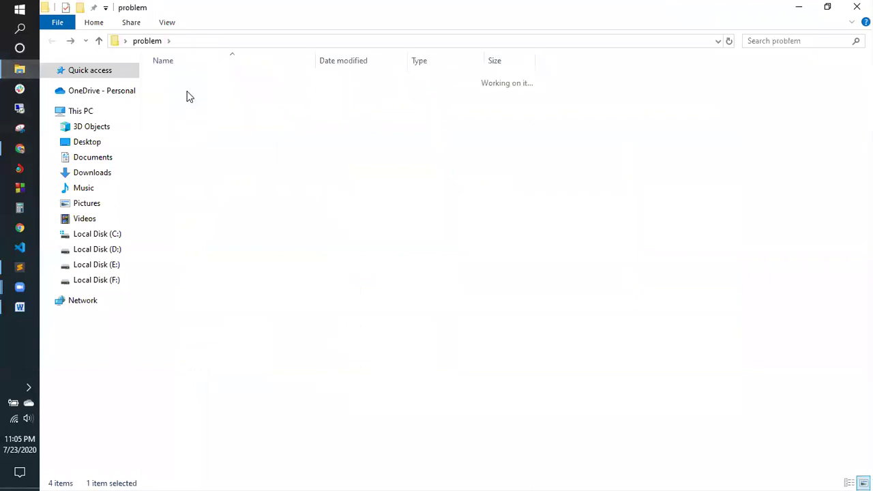
double_click(175, 80)
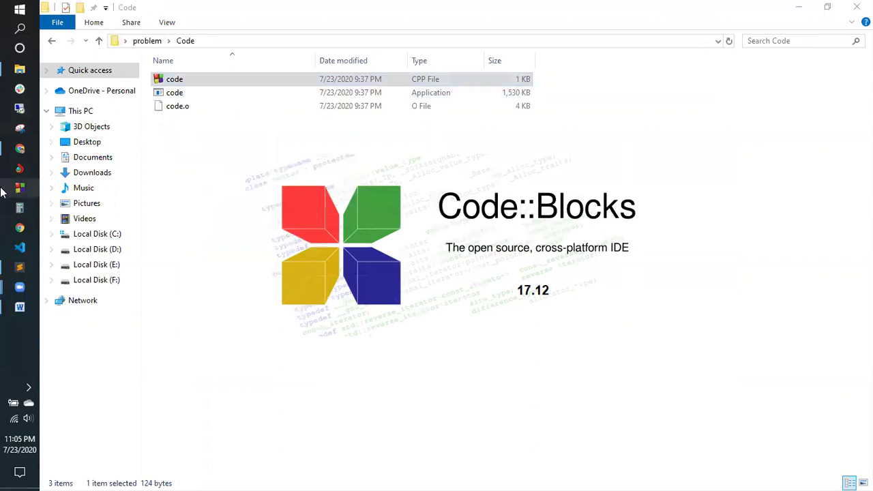
mouse_move(6, 151)
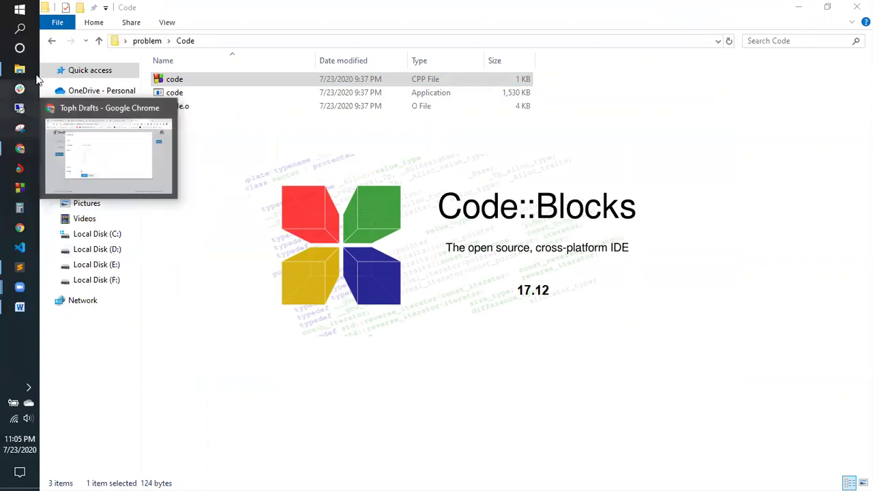
mouse_move(34, 71)
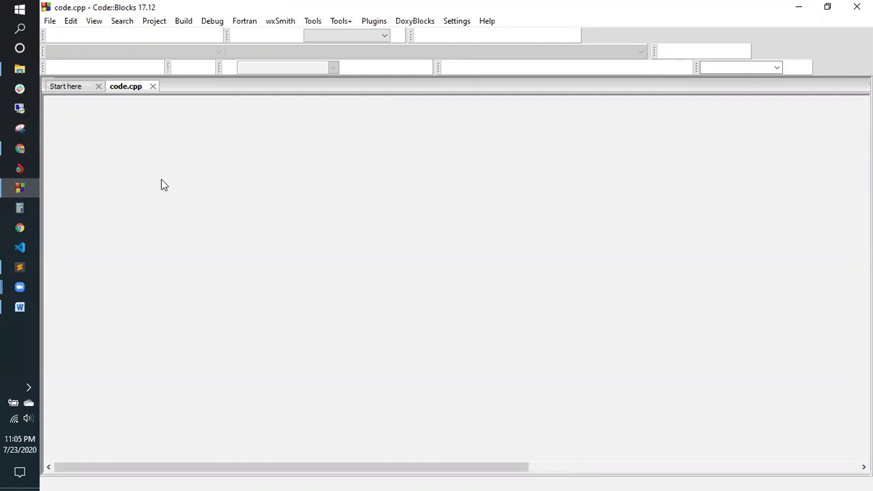
Step: Copy all of code.cpp and paste it as the source of solution 1 on Toph Drafts in Chrome
key("ctrl+a")
key("ctrl+c")
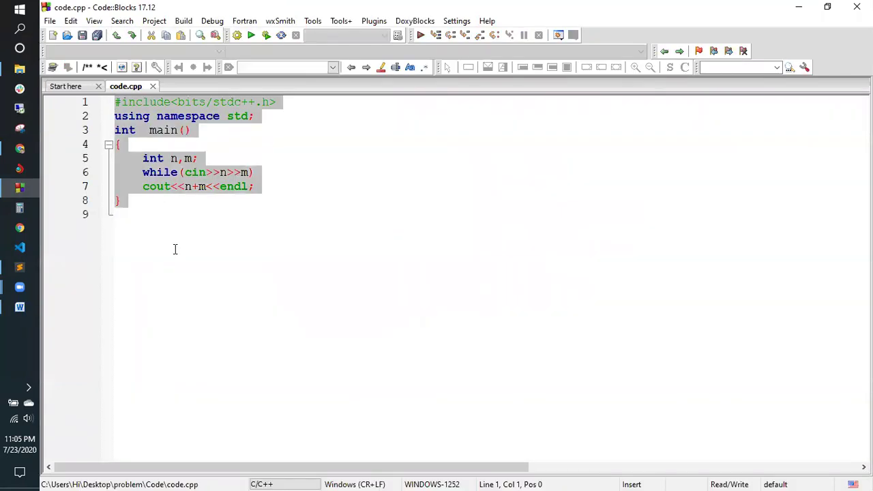
left_click(19, 150)
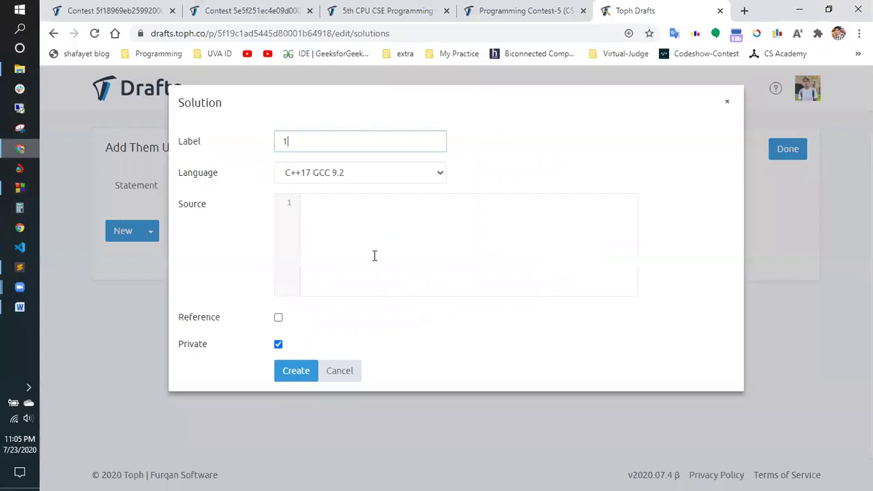
left_click(391, 241)
key("ctrl+v")
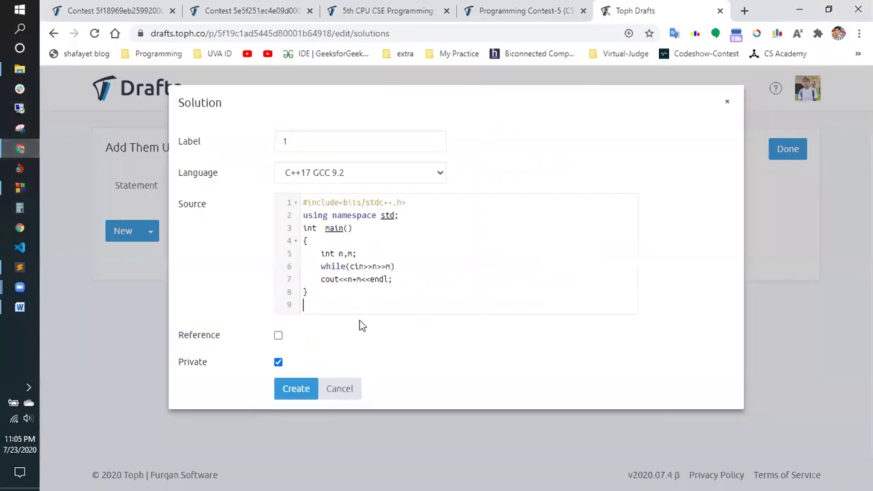
Step: Create solution 1 from the pasted source and finish editing the Add Them Up problem
left_click(296, 390)
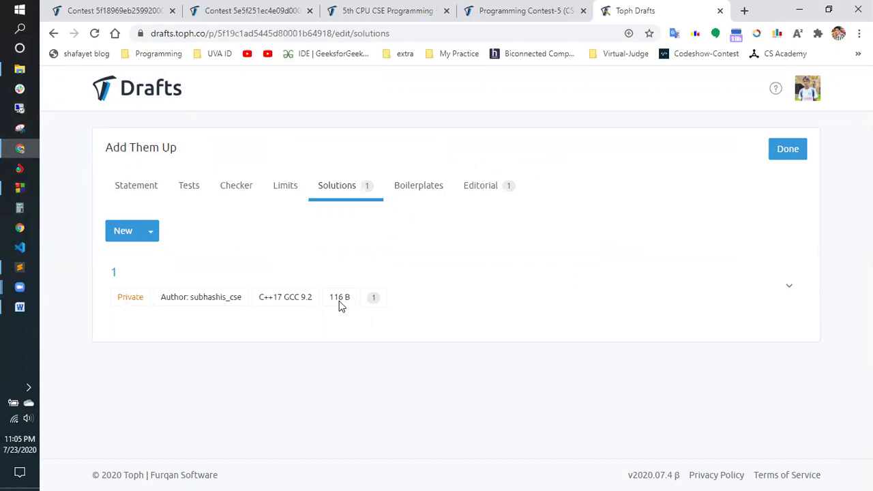
left_click(122, 231)
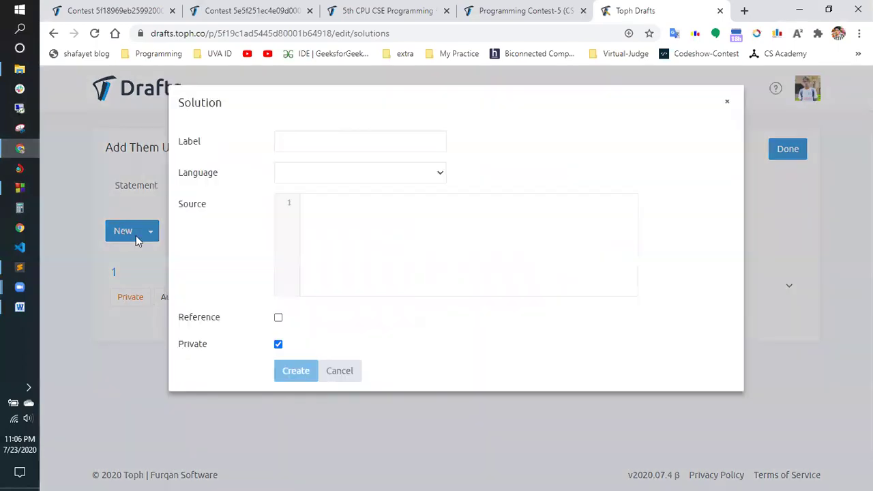
left_click(727, 104)
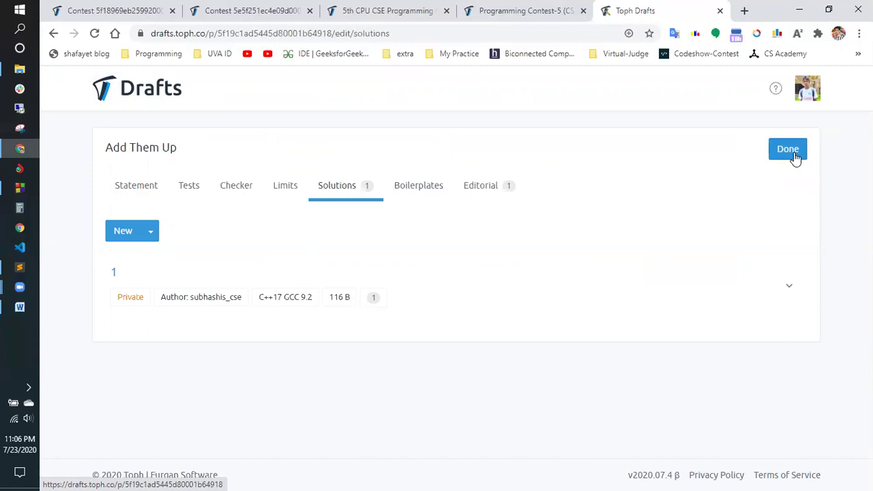
left_click(20, 307)
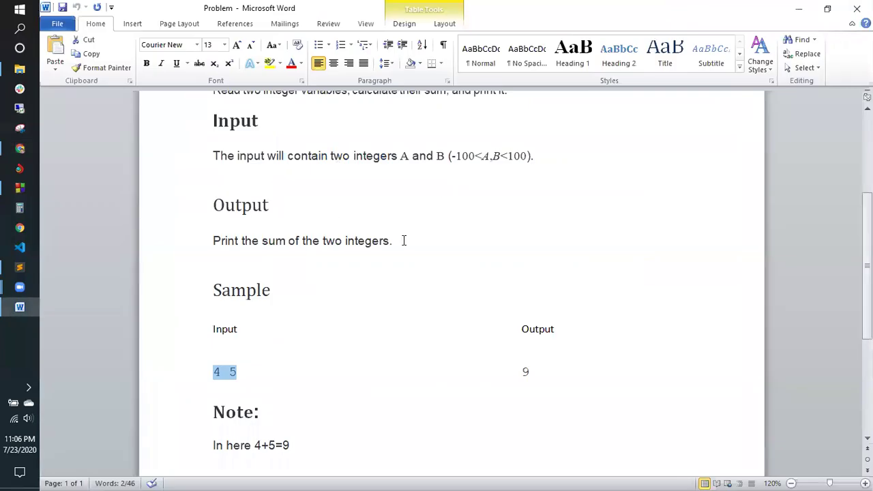
left_click(798, 9)
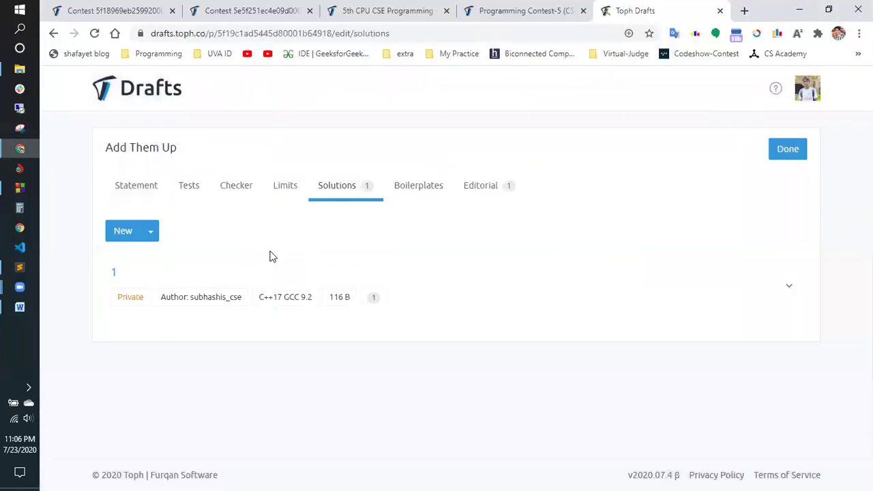
left_click(787, 149)
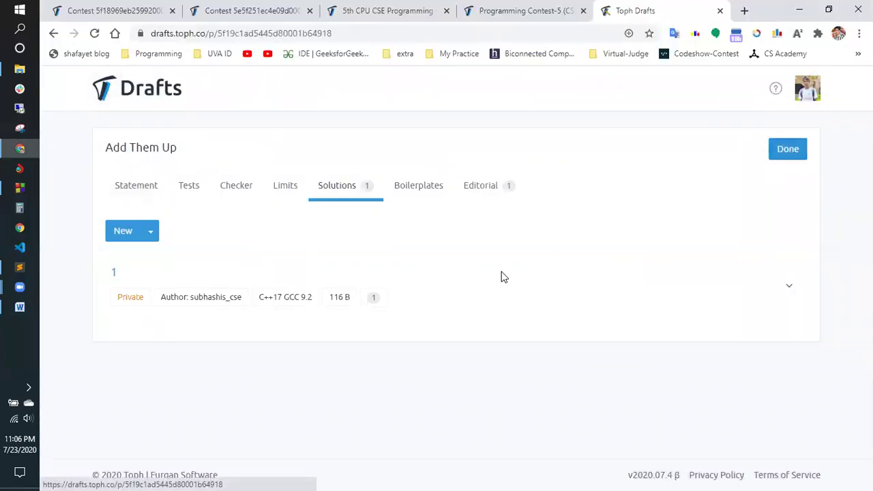
Step: Submit code.cpp from the problem's Code folder in C++17 GCC 9.2 and check the execution verdict for each test
scroll(355, 338, "down", 1)
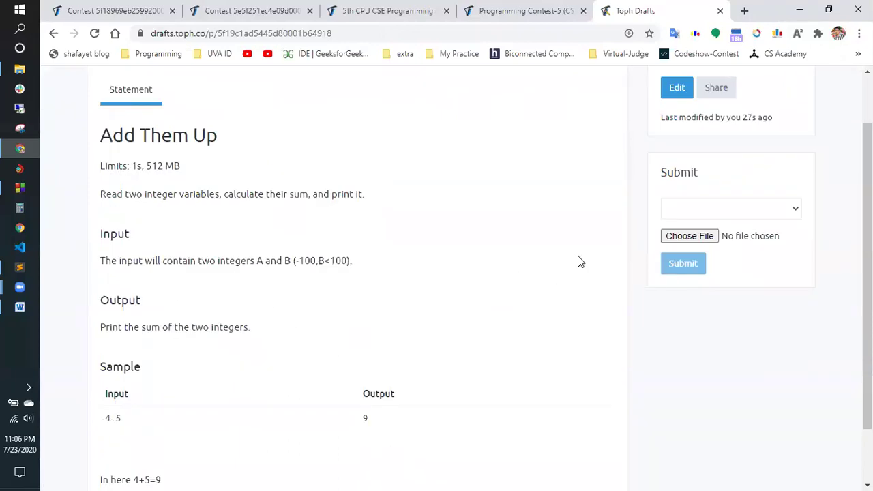
left_click(740, 213)
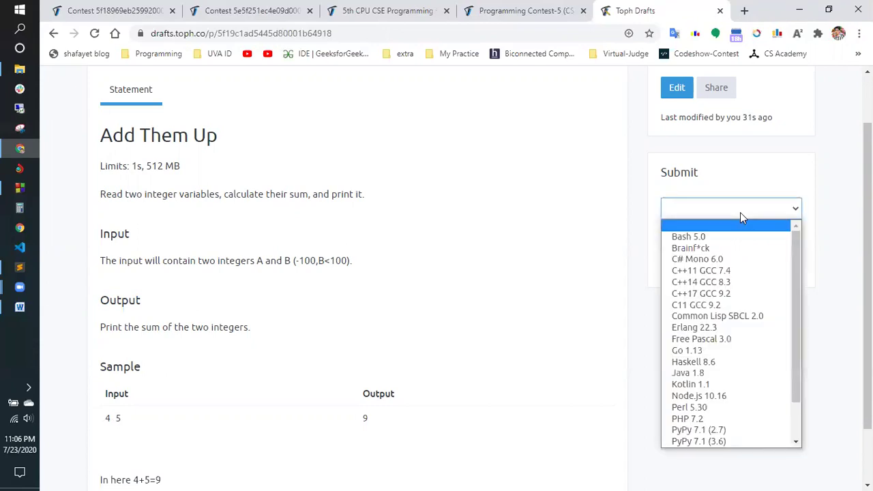
left_click(709, 294)
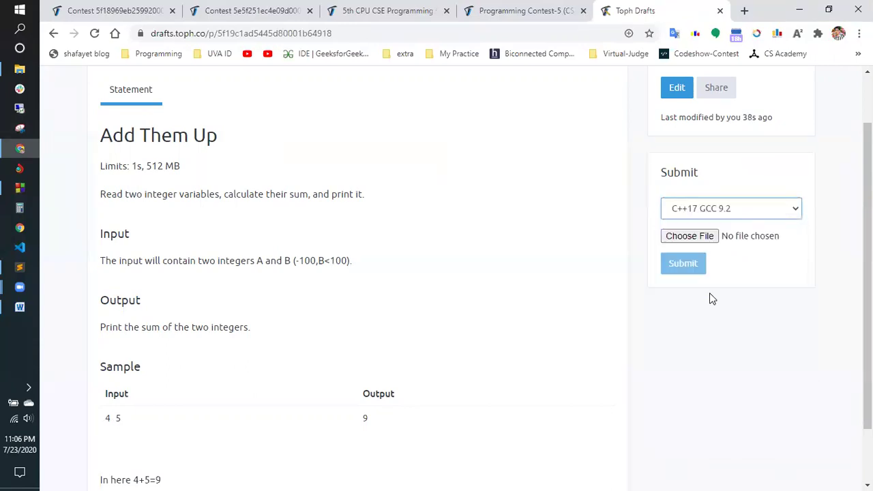
left_click(687, 237)
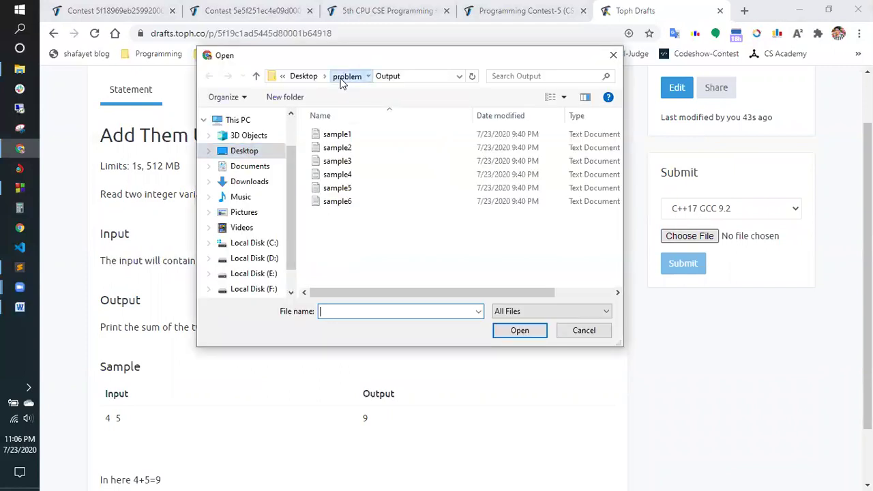
left_click(386, 76)
double_click(327, 137)
left_click(331, 136)
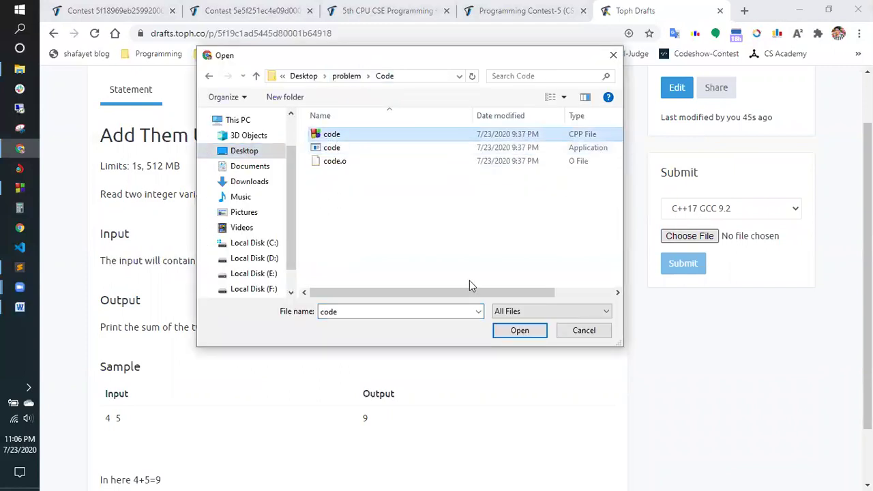
left_click(519, 330)
left_click(690, 265)
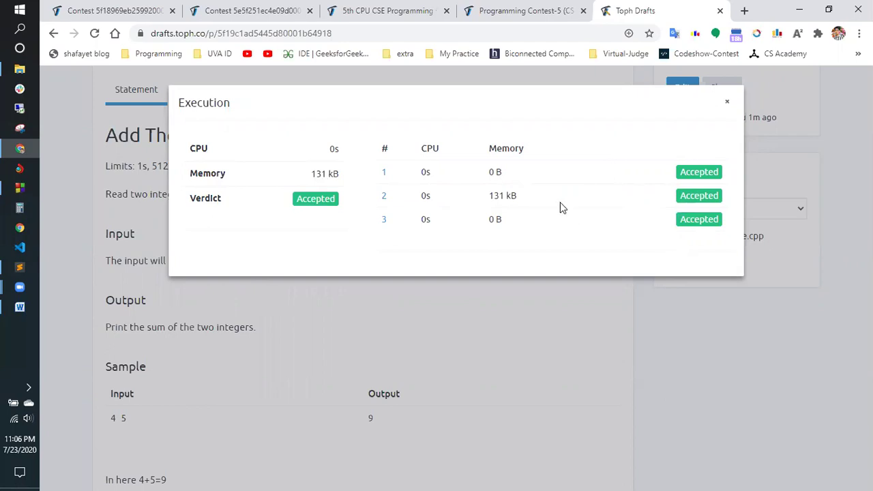
left_click(727, 102)
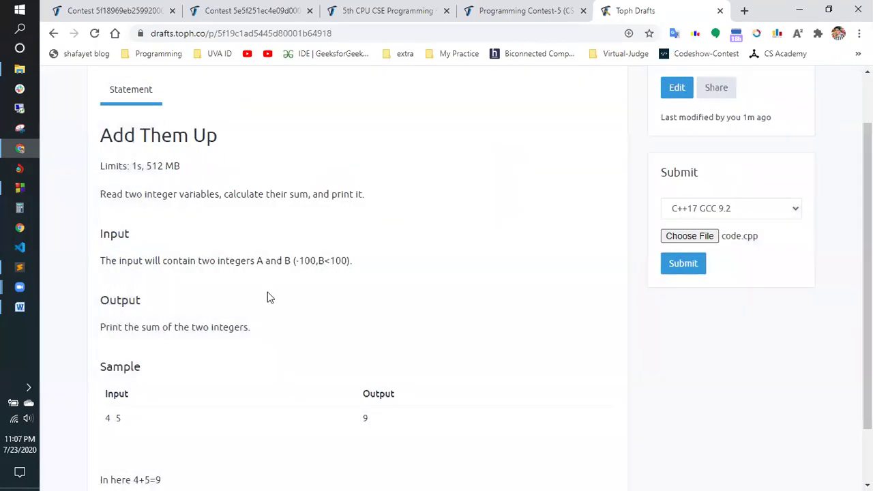
Step: Reopen the problem for editing, set the expected output of test 3 to 101, and finish editing
scroll(269, 297, "up", 2)
left_click(682, 155)
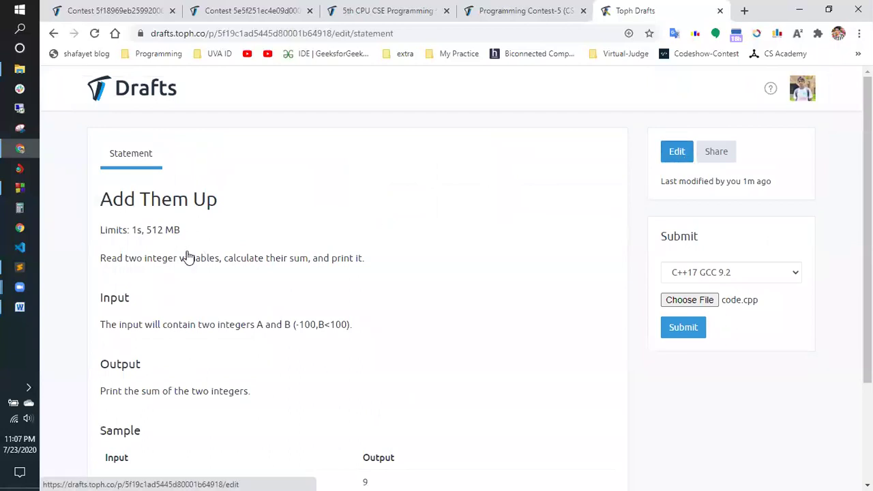
scroll(277, 286, "down", 4)
scroll(273, 274, "up", 2)
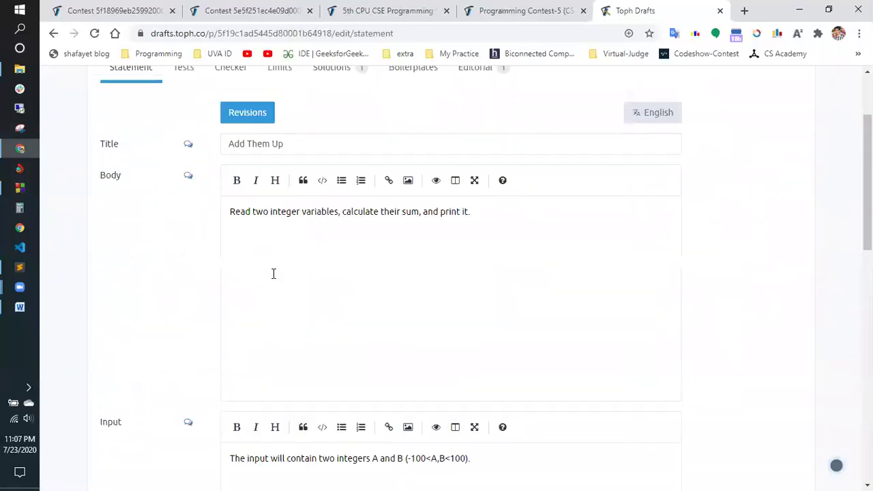
scroll(273, 273, "up", 2)
left_click(183, 187)
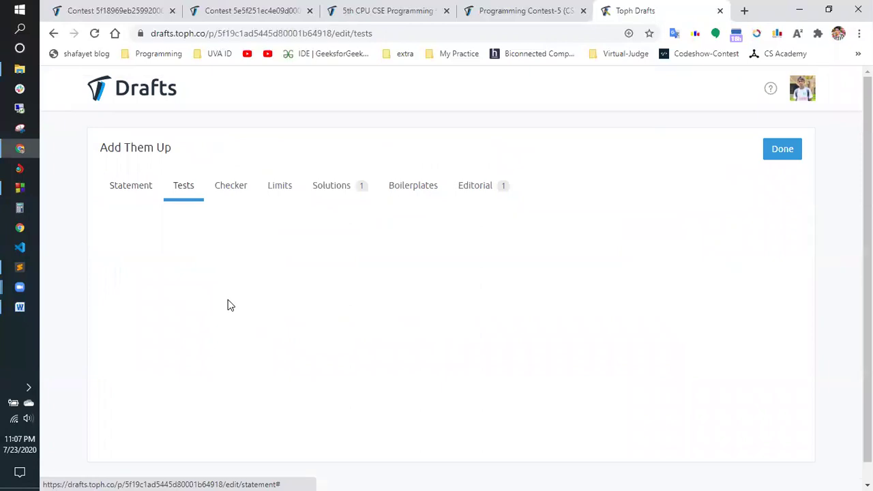
scroll(148, 357, "down", 1)
left_click(129, 374)
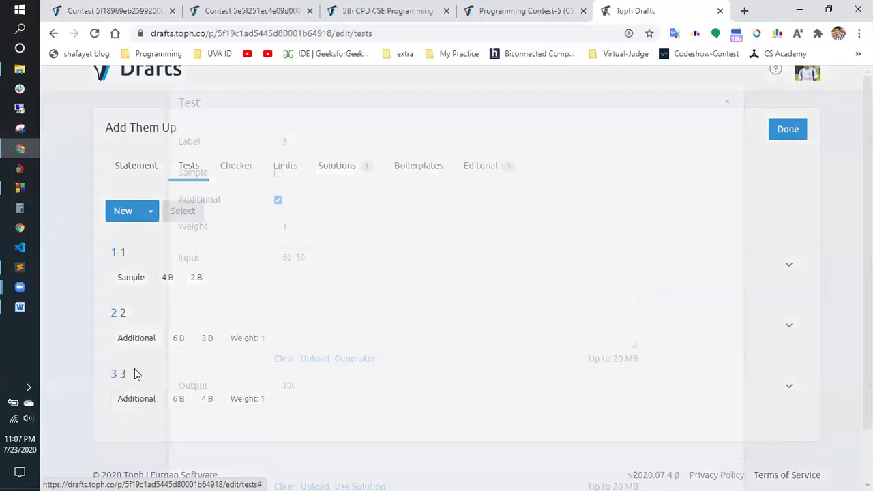
left_click(298, 388)
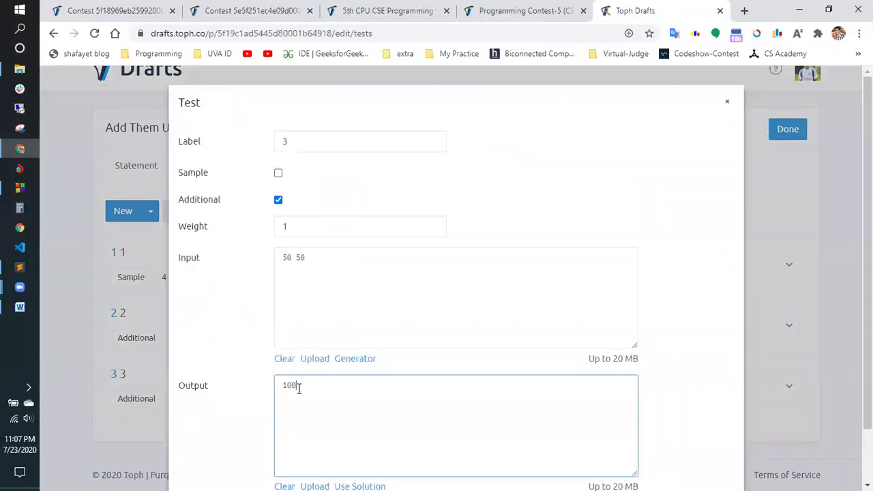
scroll(313, 392, "down", 1)
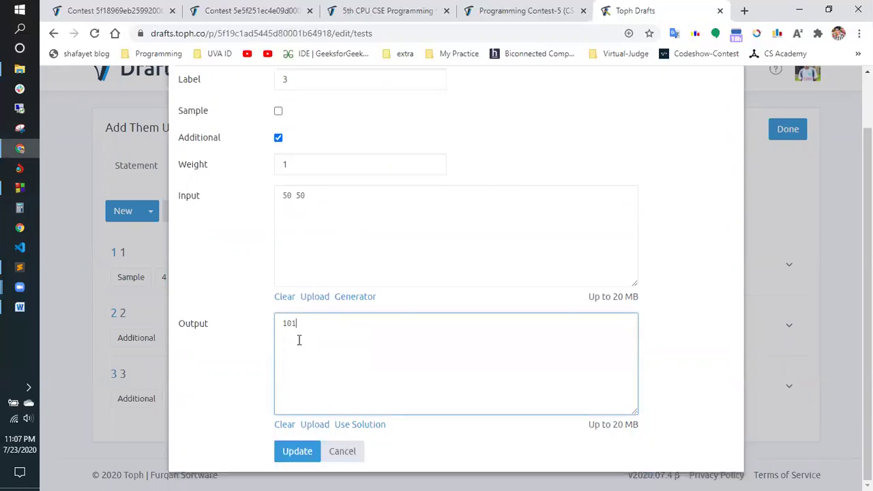
left_click(298, 452)
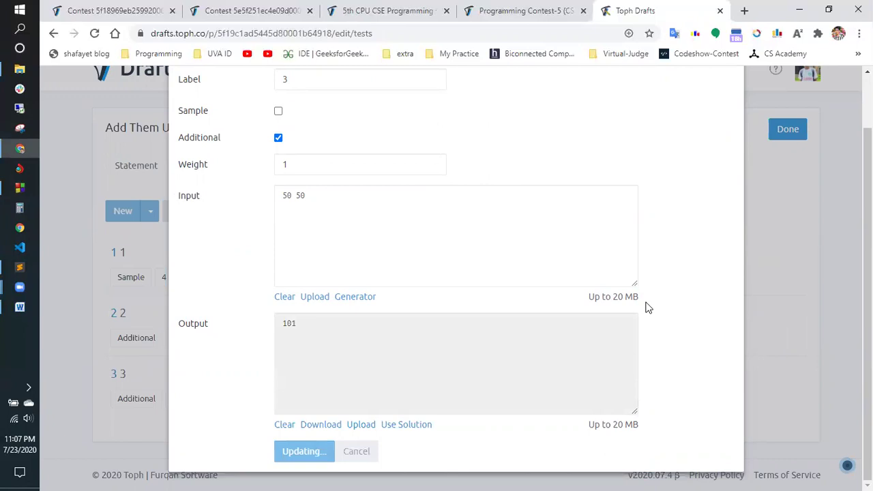
left_click(797, 130)
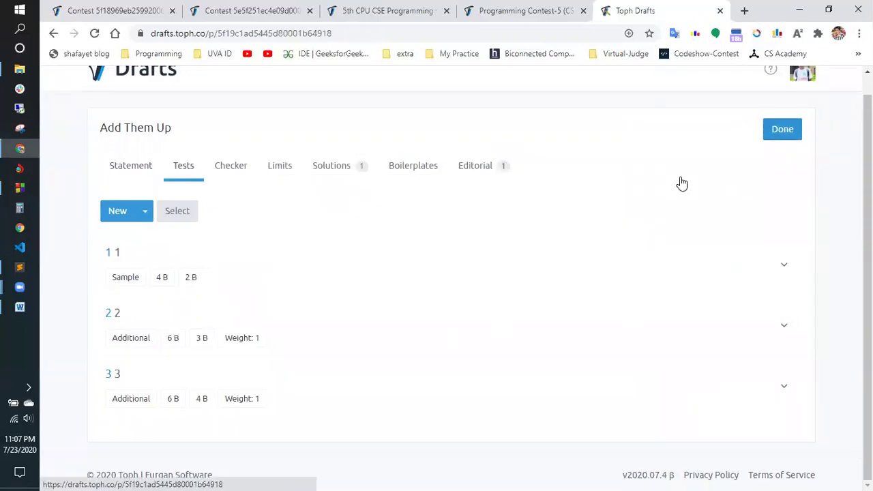
Step: Submit code.cpp in C++14 GCC 8.3 and examine the execution verdict of test 3
left_click(710, 261)
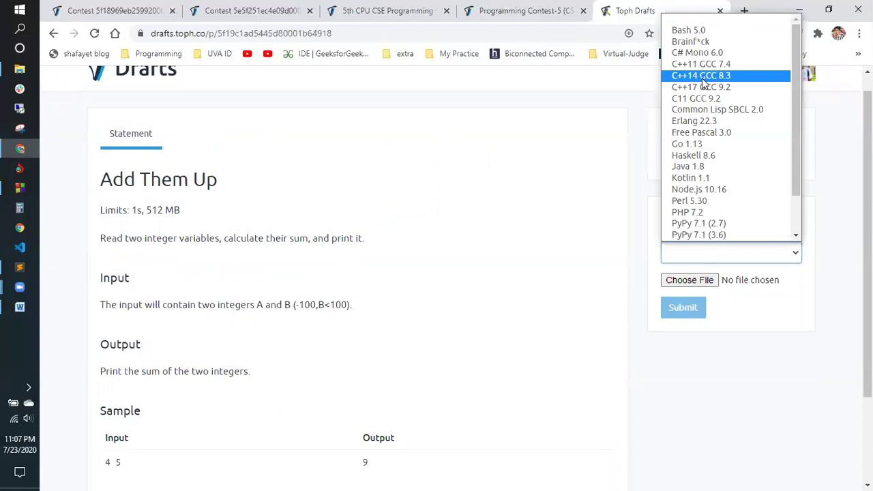
left_click(702, 76)
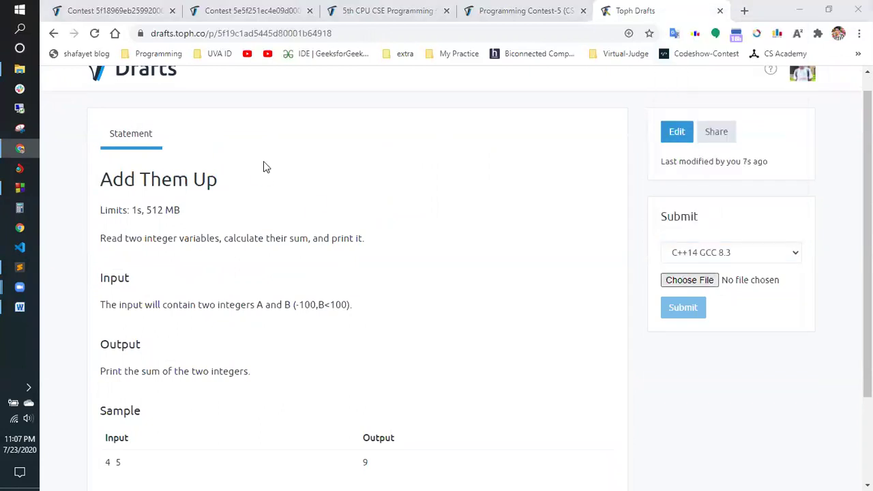
double_click(335, 134)
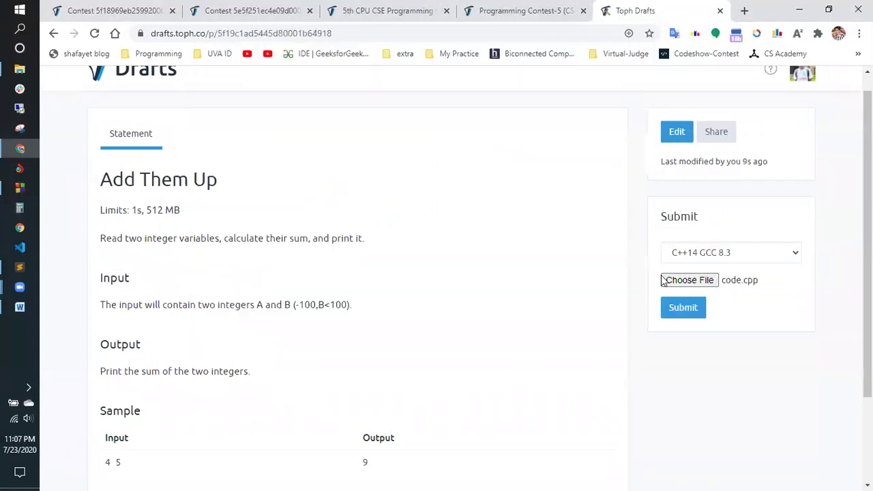
left_click(693, 316)
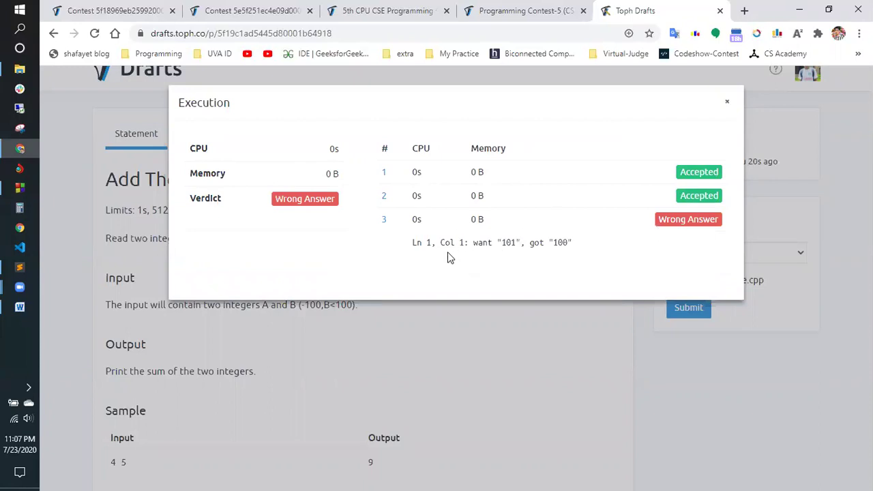
left_click_drag(475, 244, 520, 238)
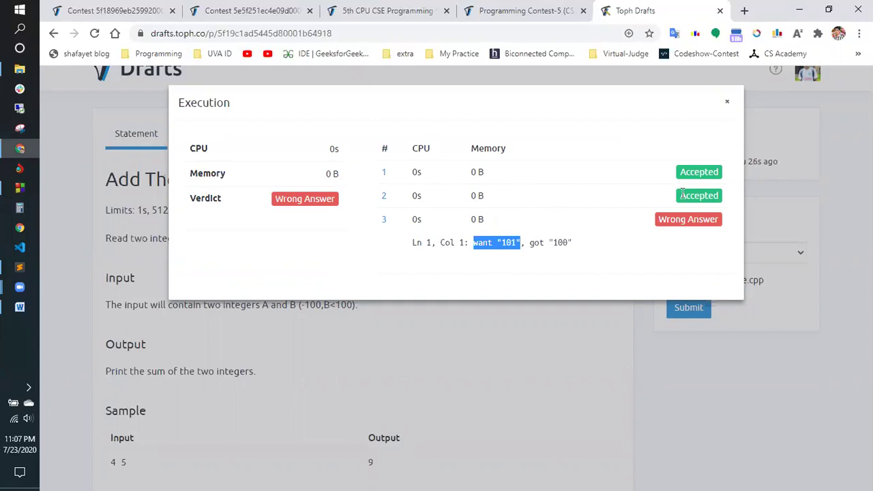
left_click(727, 105)
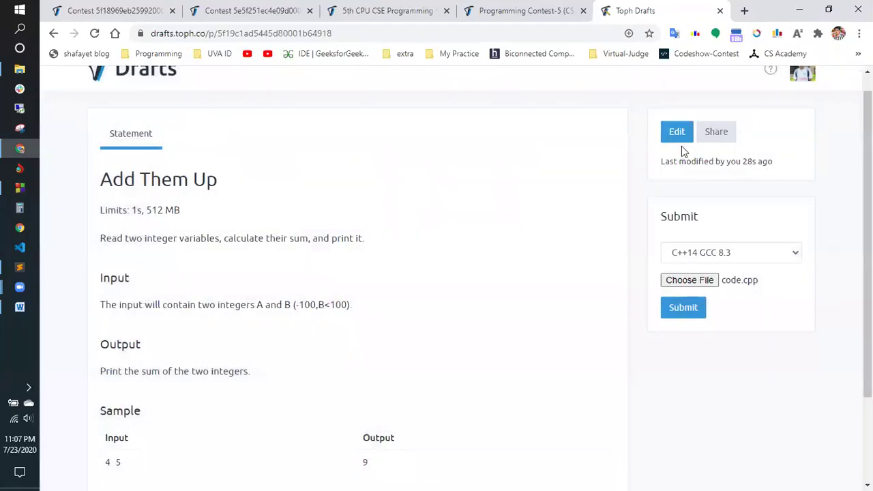
Step: Reopen the problem's tests and set the expected output of test 3 to 100
left_click(679, 139)
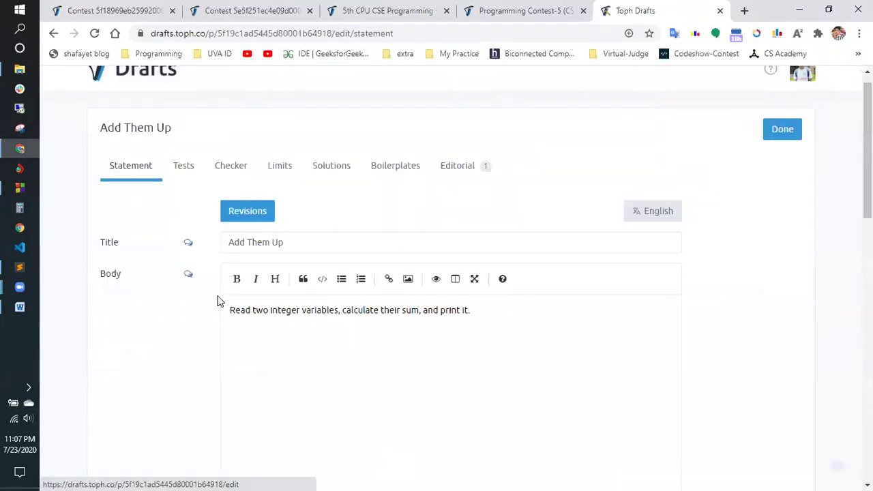
left_click(185, 167)
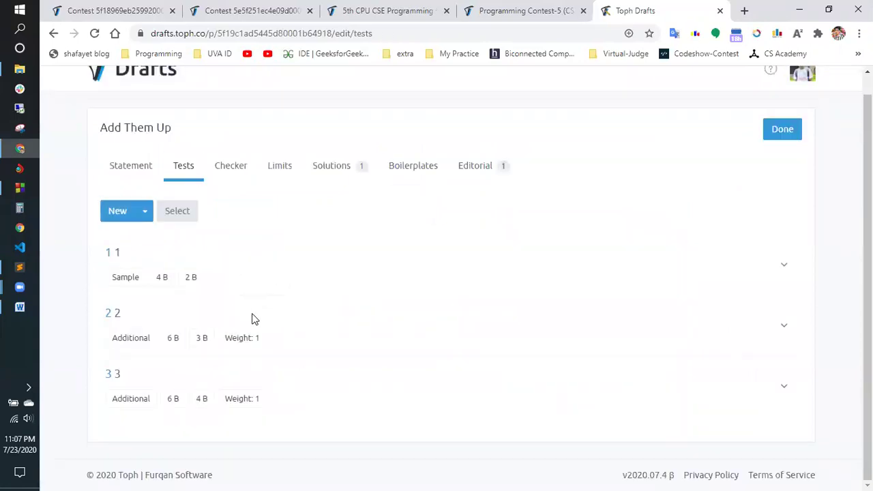
left_click(112, 375)
scroll(296, 338, "down", 1)
left_click(306, 327)
key("BackSpace")
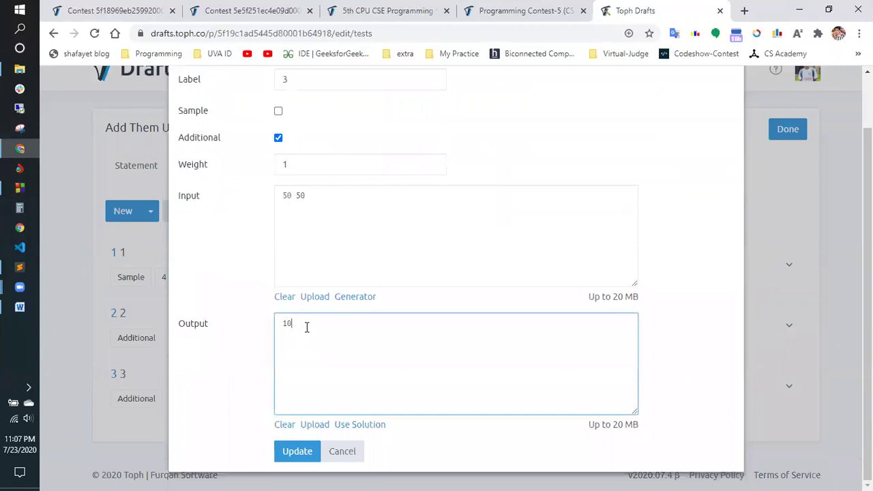
type("10")
key("BackSpace")
key("BackSpace")
type("0")
left_click(297, 452)
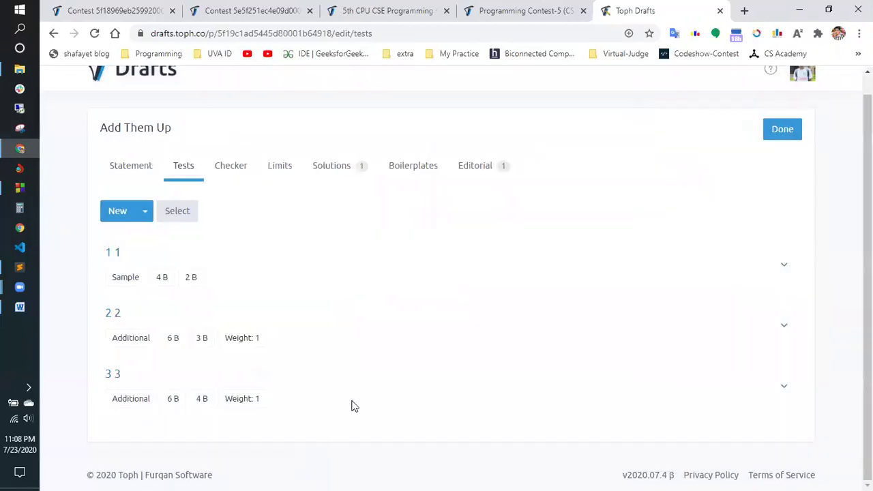
Step: Submit code.cpp again in C++17 GCC 9.2 to run it against the corrected tests
left_click(690, 280)
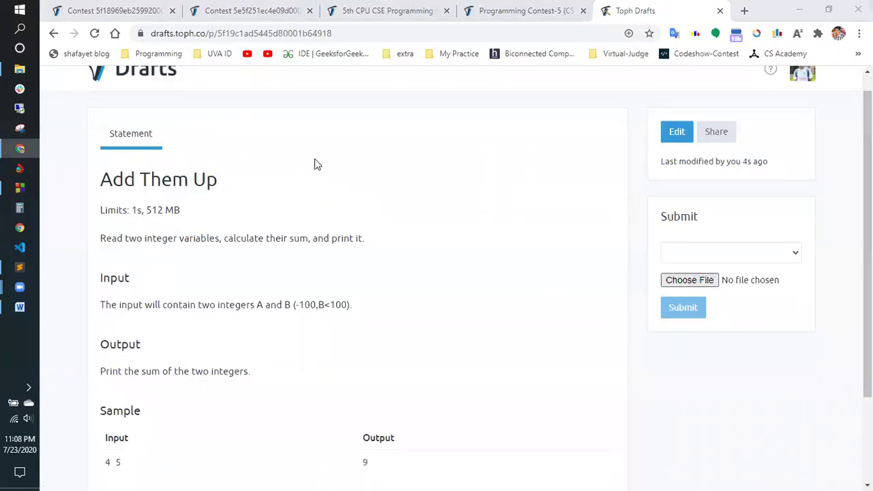
double_click(341, 134)
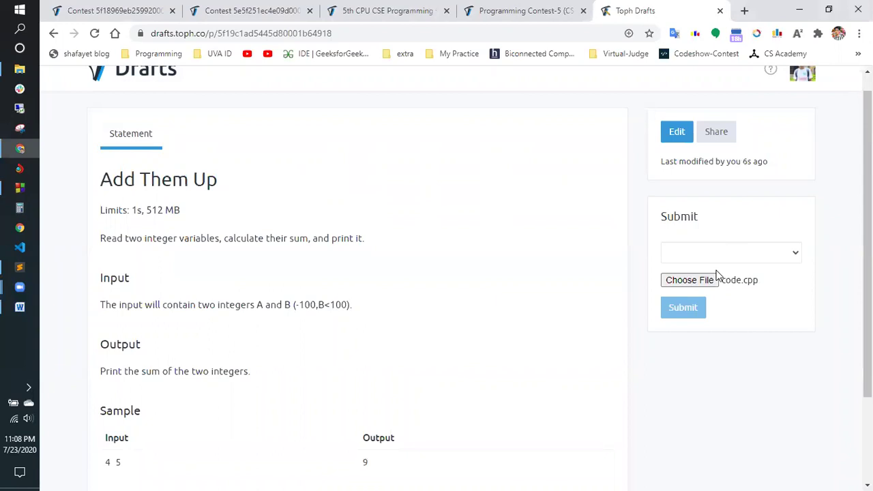
left_click(737, 261)
scroll(723, 102, "down", 1)
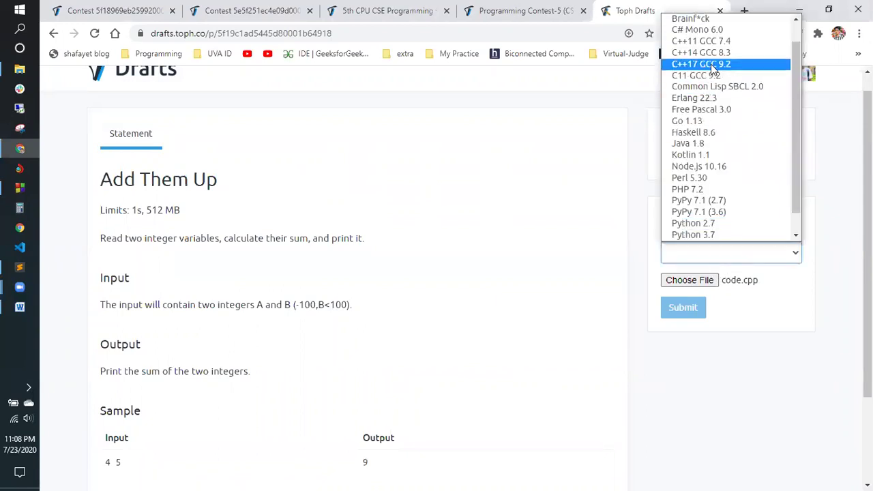
left_click(710, 64)
left_click(684, 308)
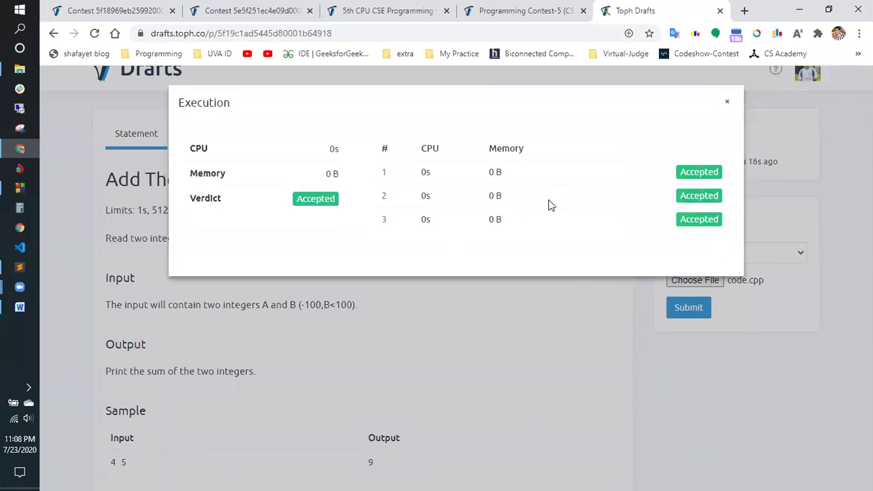
Step: Close the execution results and copy the problem title Add Them Up from its statement
left_click(728, 107)
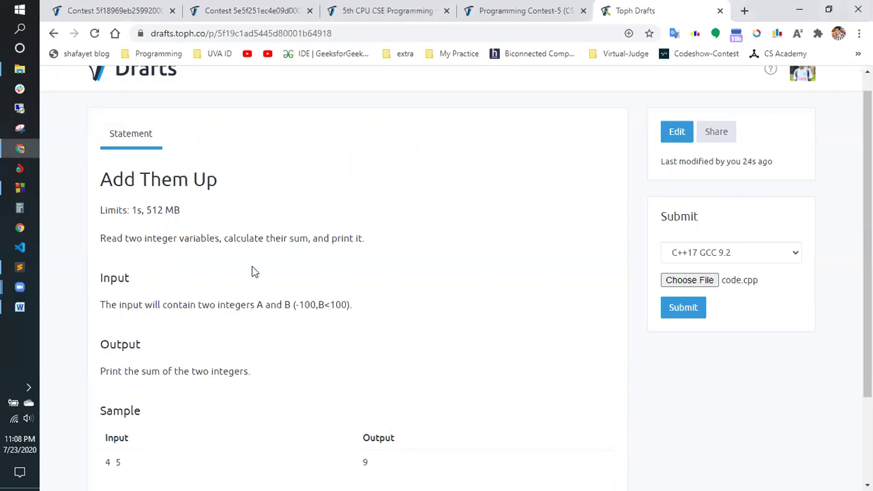
scroll(253, 268, "up", 1)
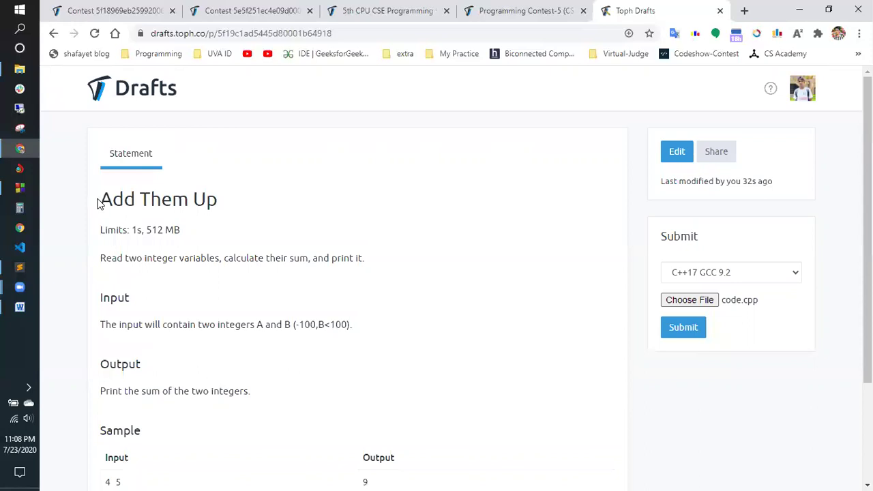
left_click_drag(99, 202, 259, 203)
key("ctrl+c")
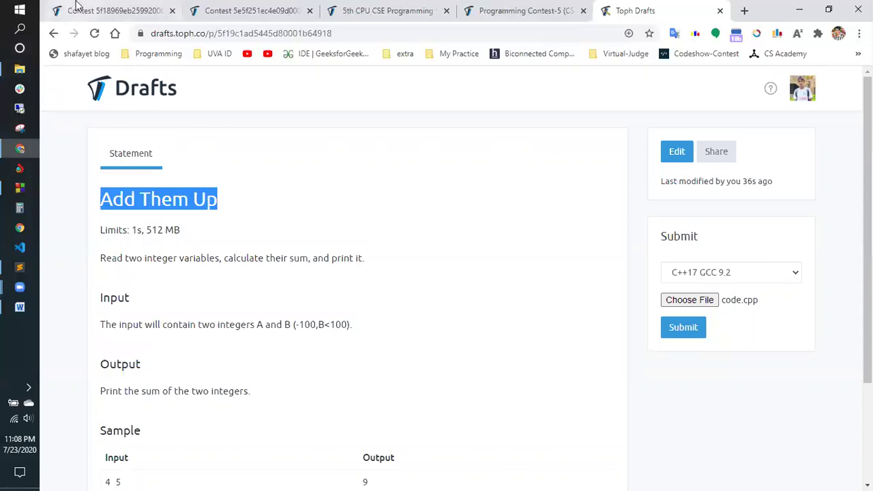
Step: Import the Add Them Up problem from Drafts into the challenges of Training Contest 1
left_click(109, 10)
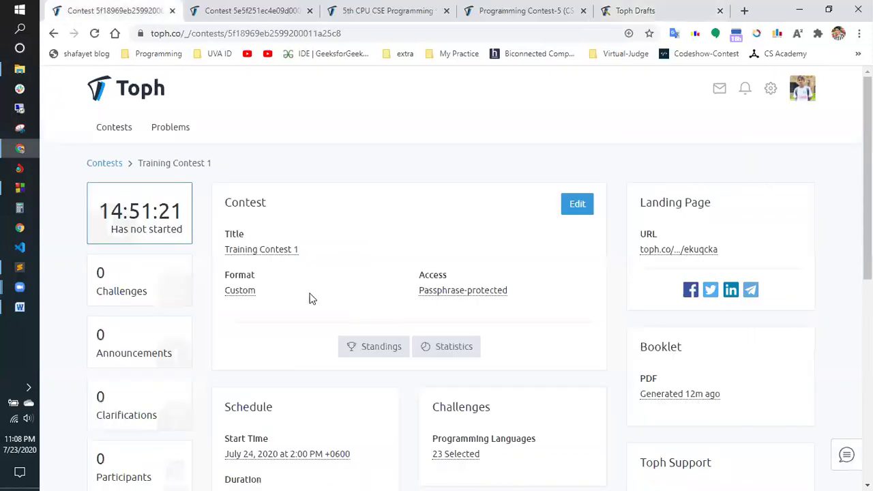
left_click(116, 295)
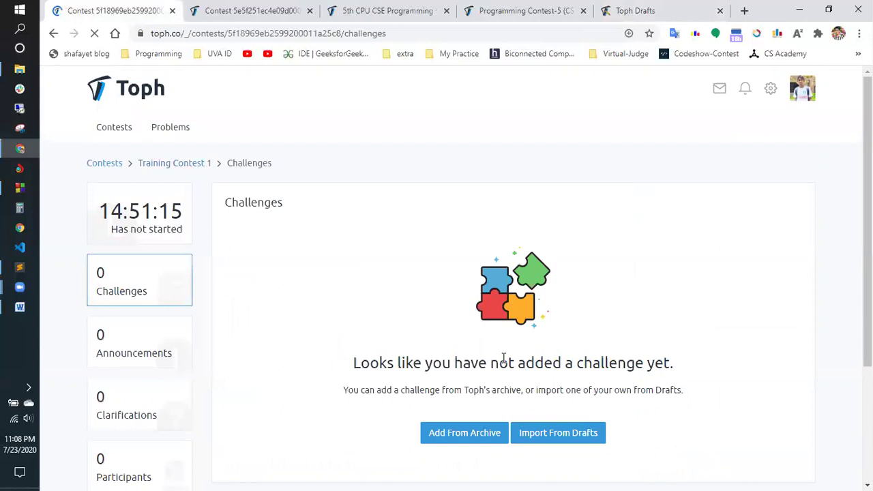
scroll(540, 327, "down", 2)
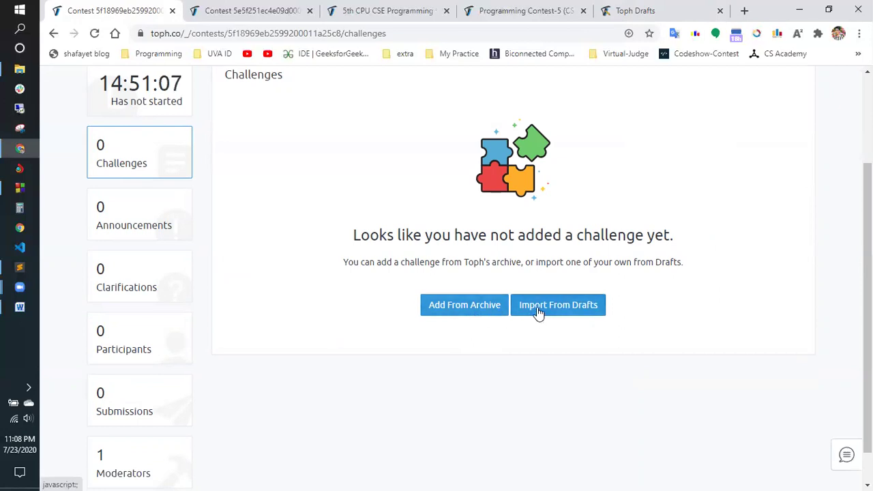
left_click(538, 311)
left_click(336, 168)
key("ctrl+v")
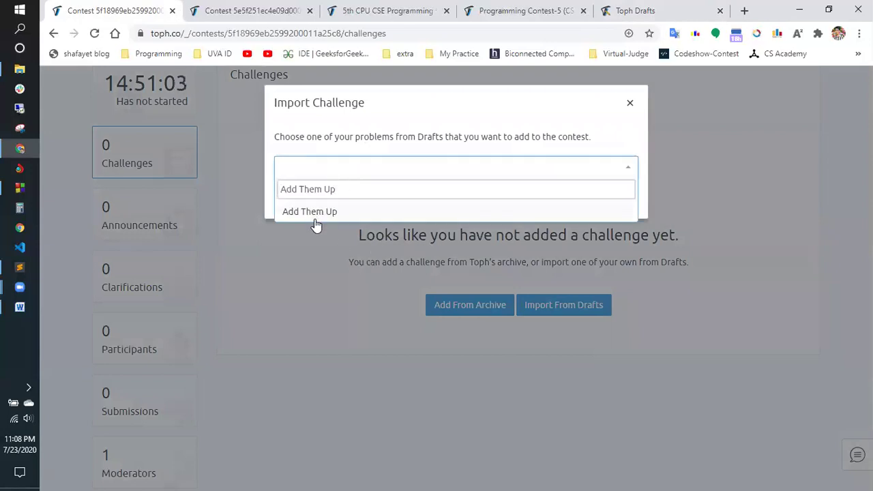
left_click(335, 217)
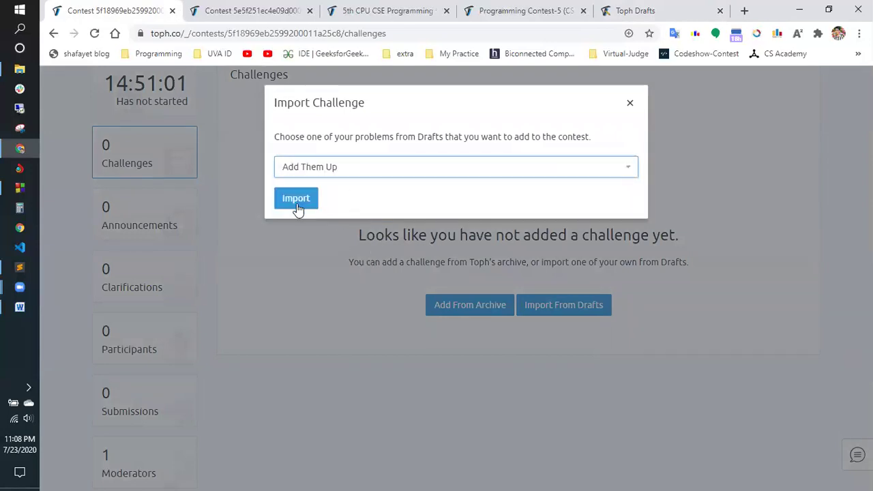
left_click(293, 203)
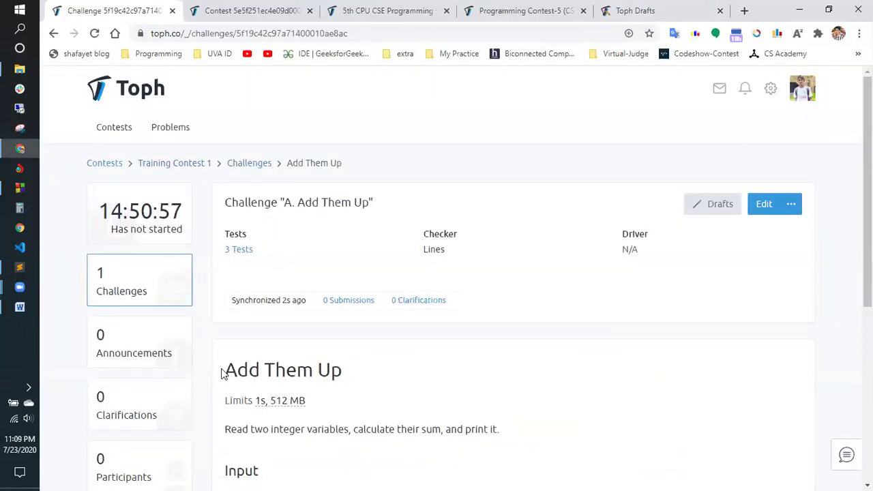
Step: Review the imported Add Them Up challenge, including its statement, input and output sections, and sample
scroll(215, 367, "down", 2)
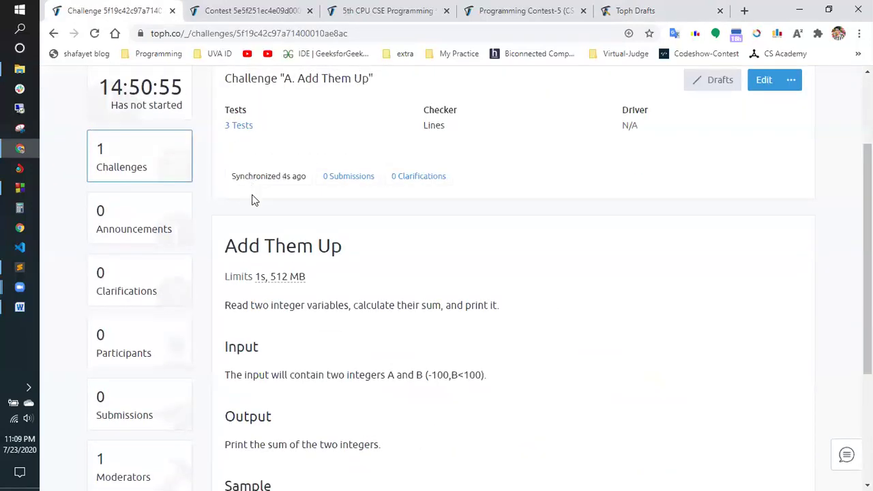
scroll(225, 316, "up", 2)
scroll(305, 315, "down", 2)
scroll(273, 225, "down", 3)
scroll(271, 319, "up", 3)
scroll(252, 269, "down", 3)
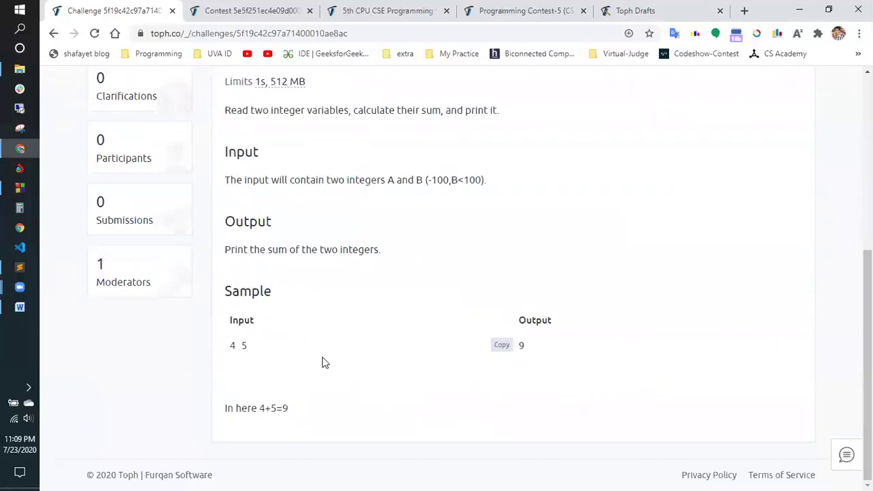
scroll(338, 382, "up", 2)
scroll(287, 369, "up", 2)
scroll(294, 367, "down", 3)
scroll(294, 367, "up", 4)
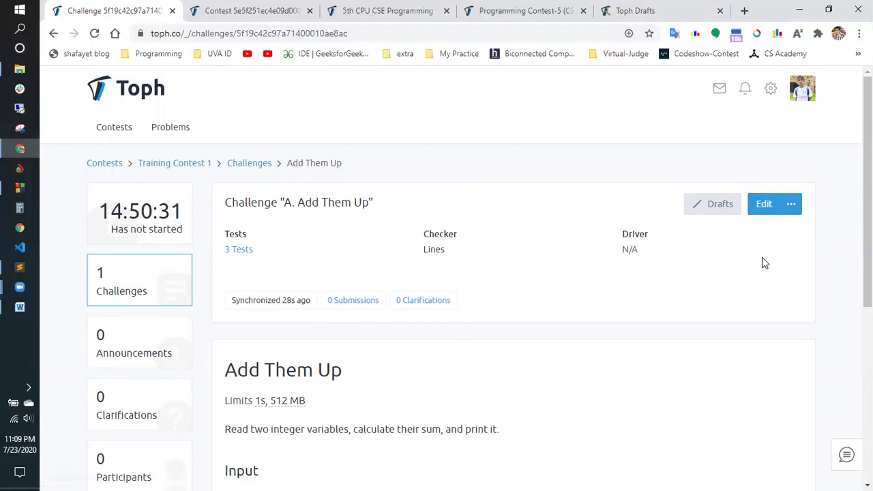
Step: Review the Add Them Up challenge's scoring, evaluation and availability settings, return to its page and view its extra options
left_click(764, 205)
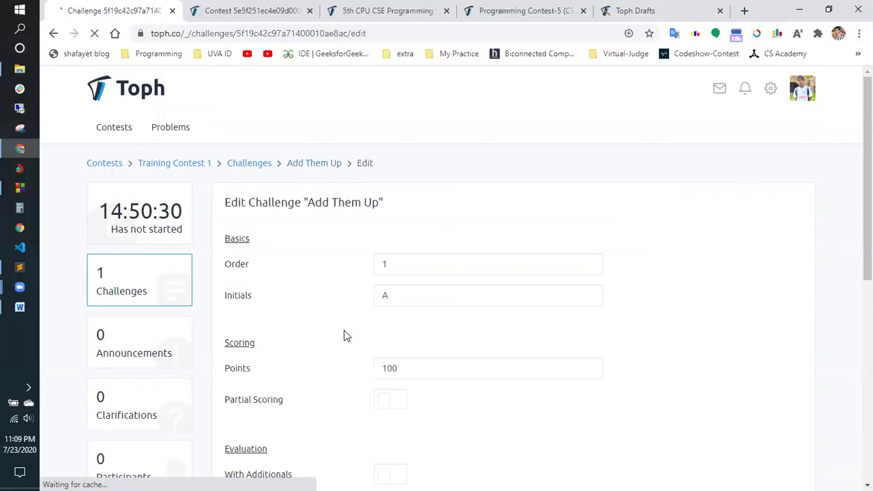
scroll(345, 334, "down", 6)
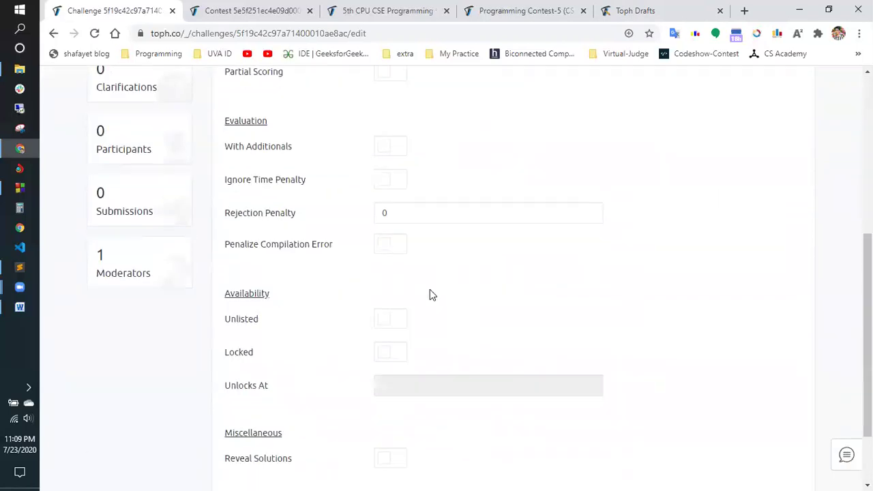
scroll(325, 255, "up", 6)
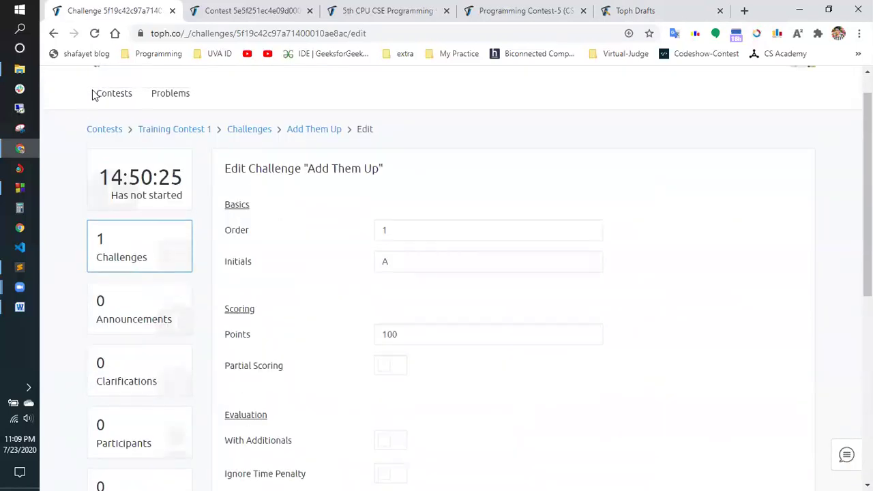
left_click(53, 32)
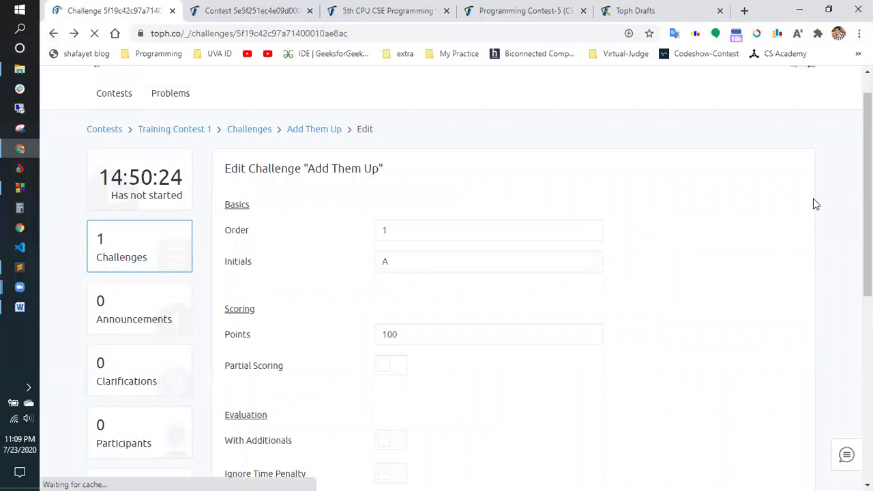
left_click(790, 206)
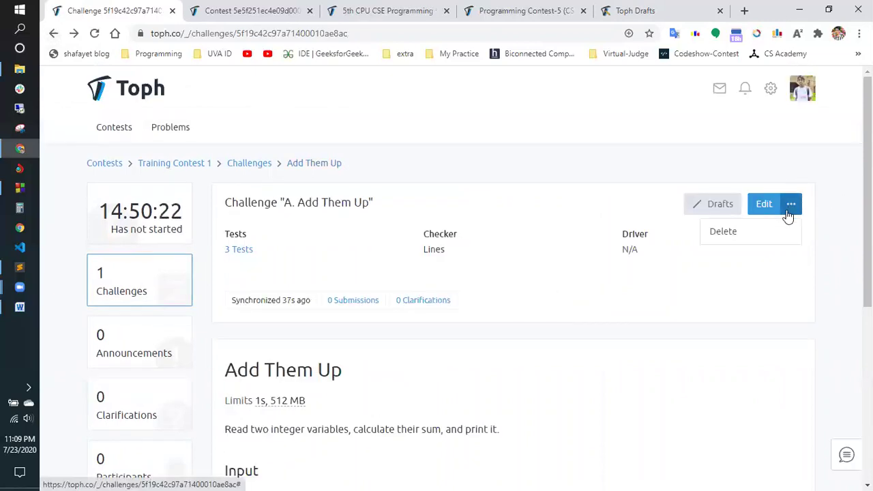
Step: Synchronize all portions of the Add Them Up challenge with Drafts, keeping Statements included, and look over the updated challenge
left_click(710, 206)
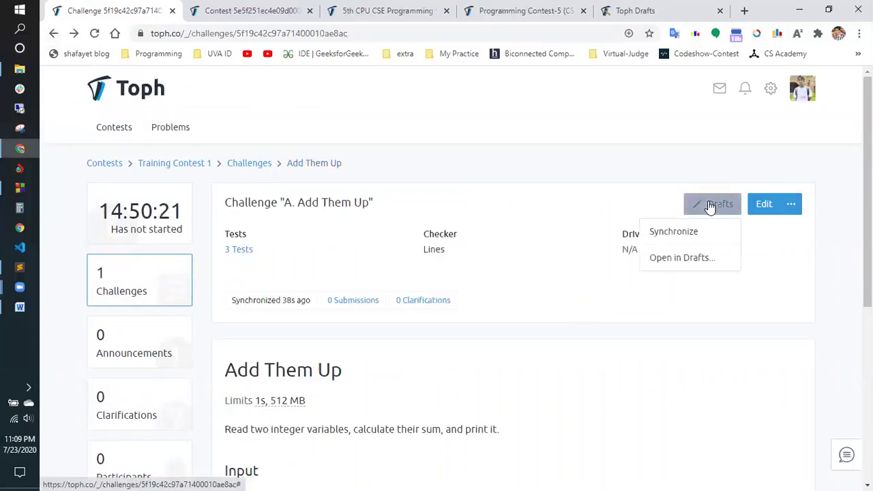
left_click(673, 242)
left_click(420, 170)
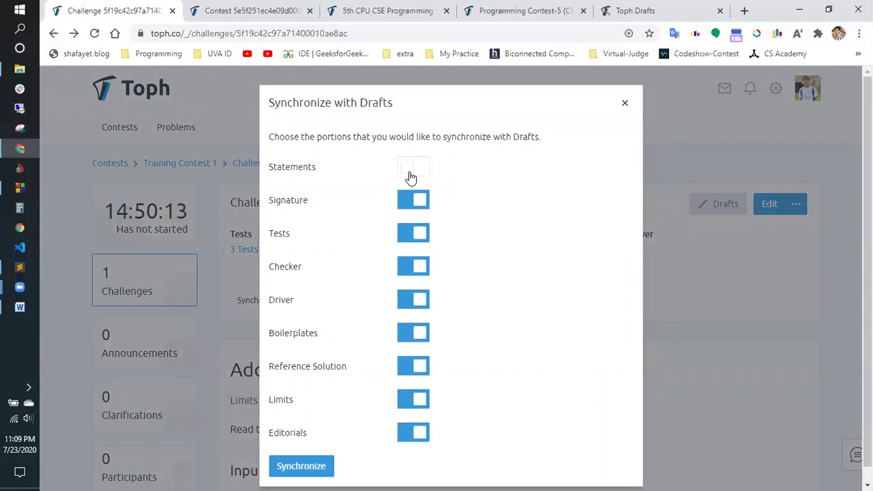
left_click(418, 171)
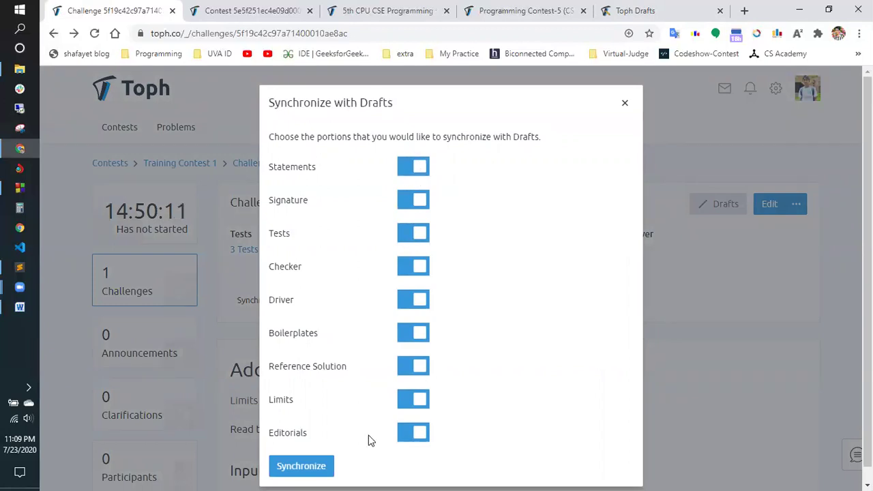
scroll(425, 200, "down", 1)
left_click(321, 451)
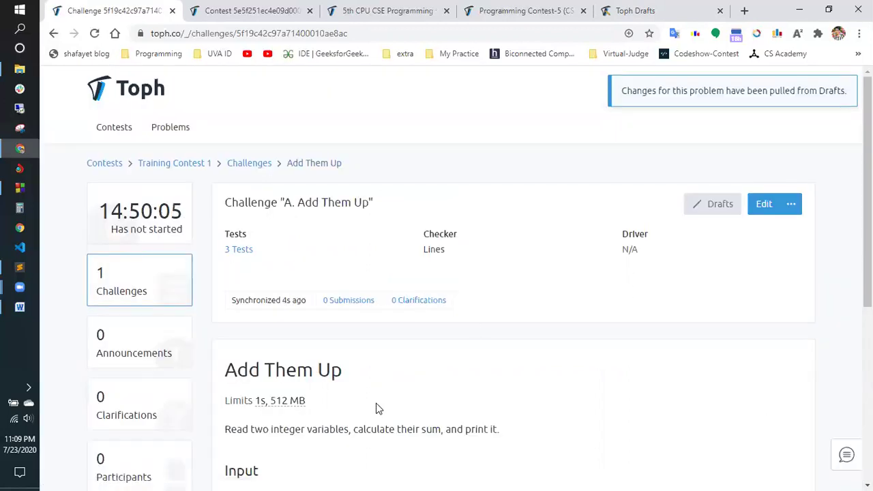
scroll(412, 388, "down", 5)
scroll(400, 391, "up", 5)
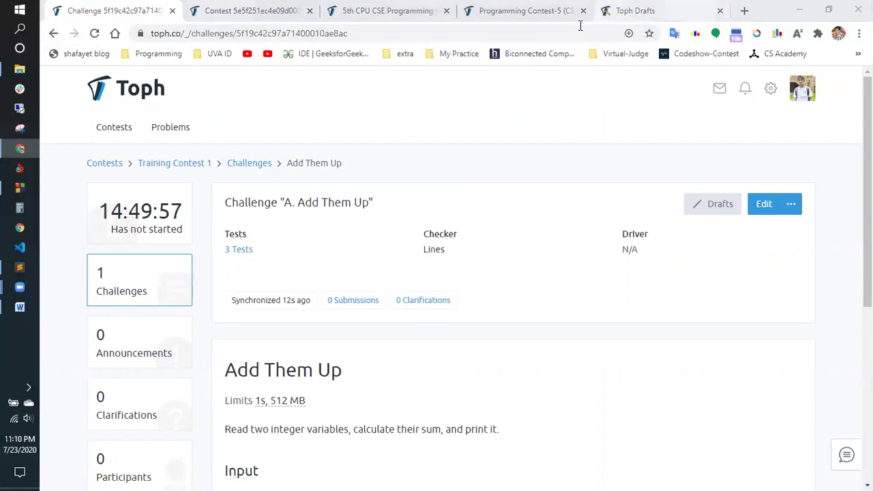
Step: Go to the problem list in Drafts and copy the title Not As Hard As It Seems
left_click(631, 10)
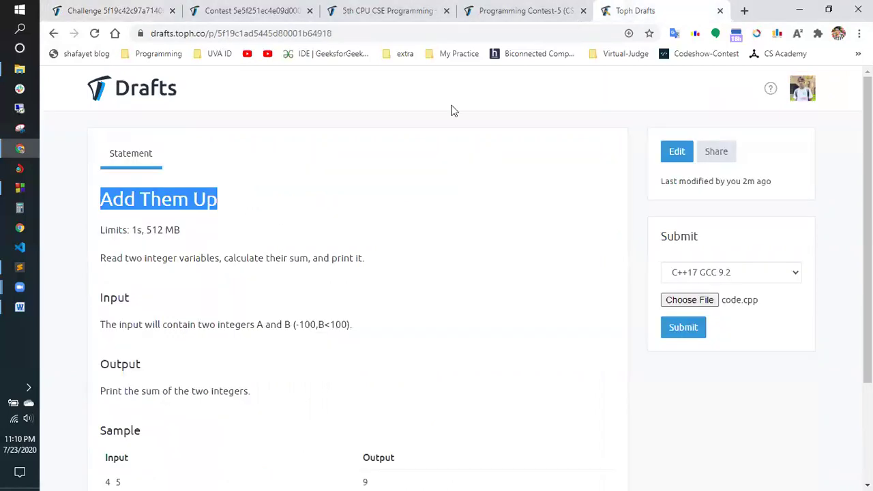
left_click(150, 96)
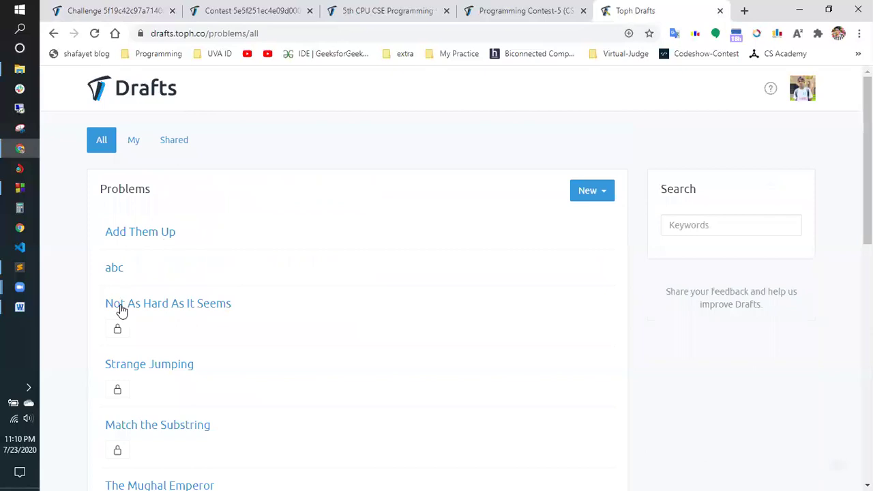
left_click_drag(244, 315, 101, 307)
key("ctrl+c")
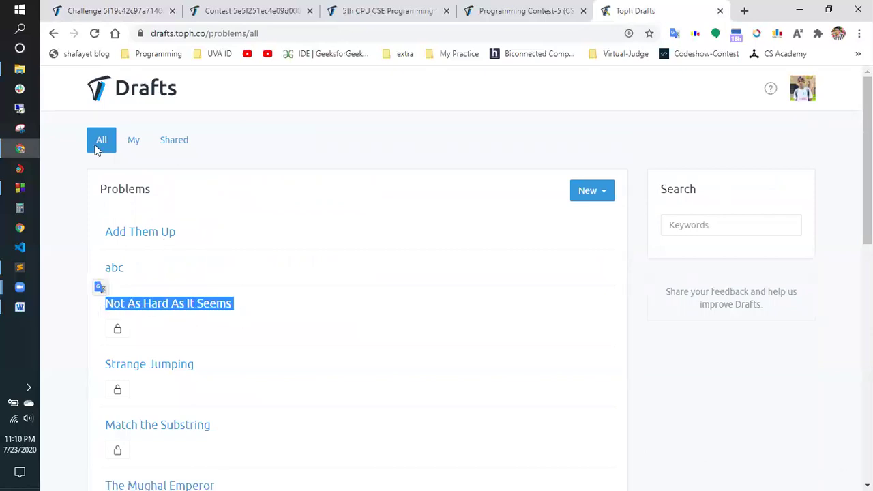
Step: Add the archive problem Not As Hard As It Seems to the challenges of Training Contest 1
left_click(102, 10)
scroll(496, 324, "down", 3)
scroll(148, 266, "up", 3)
left_click(125, 222)
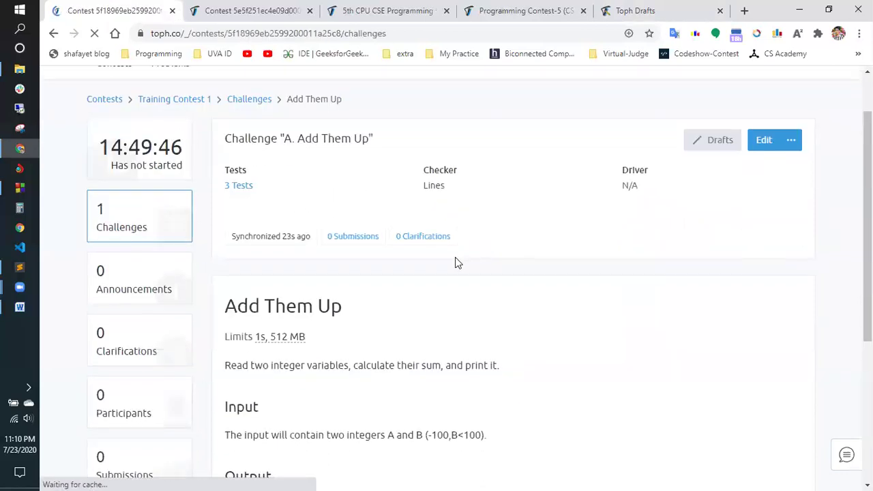
left_click(744, 208)
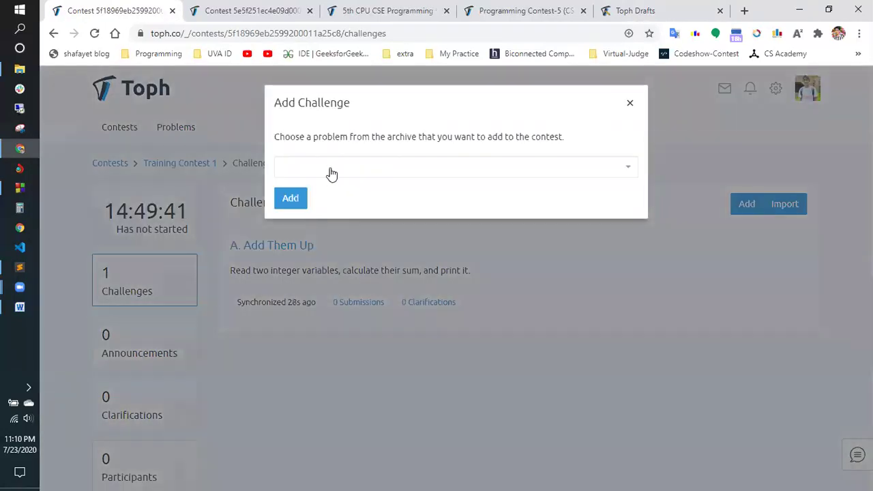
left_click(329, 172)
key("ctrl+v")
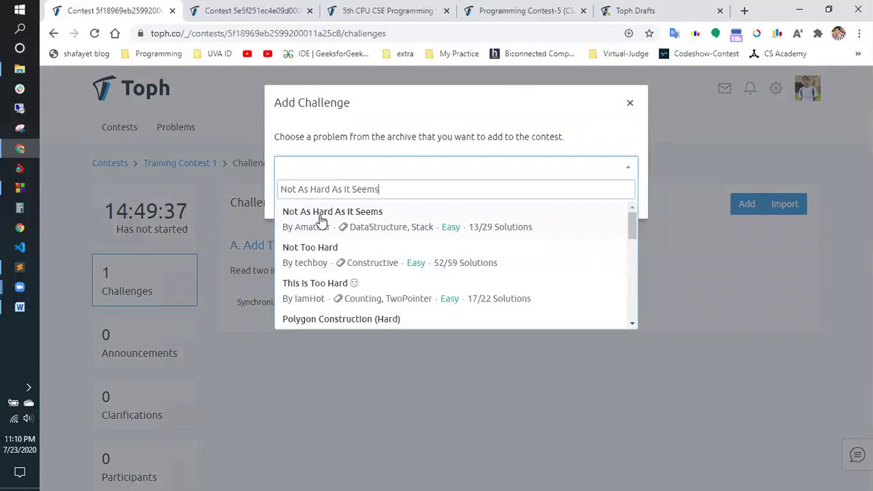
left_click(319, 220)
left_click(290, 205)
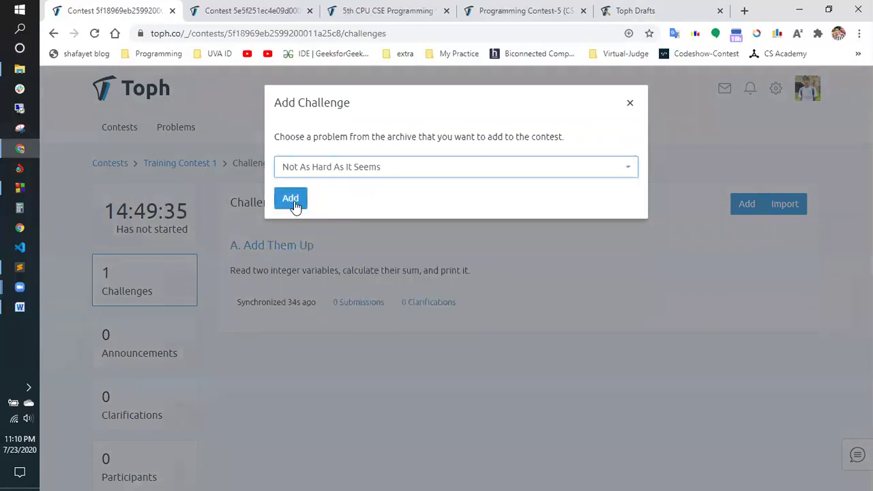
left_click(291, 199)
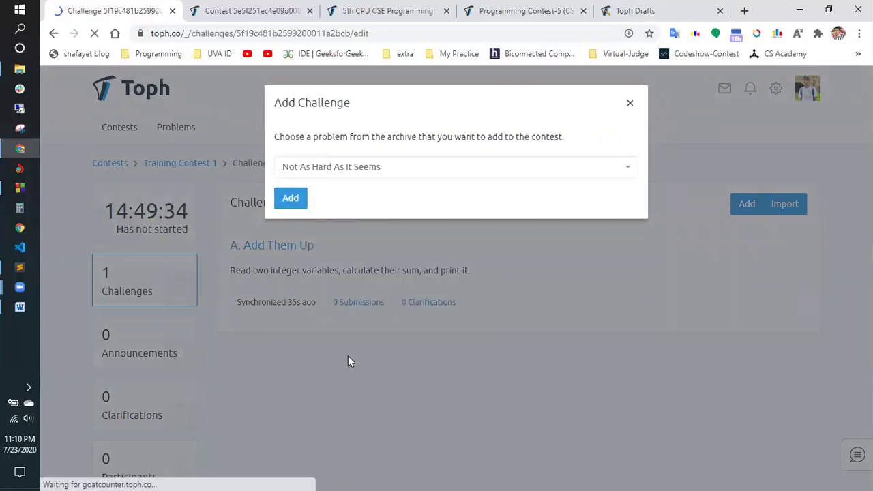
Step: Review the settings of the Not As Hard As It Seems challenge and return to the contest's challenge list
scroll(113, 168, "down", 2)
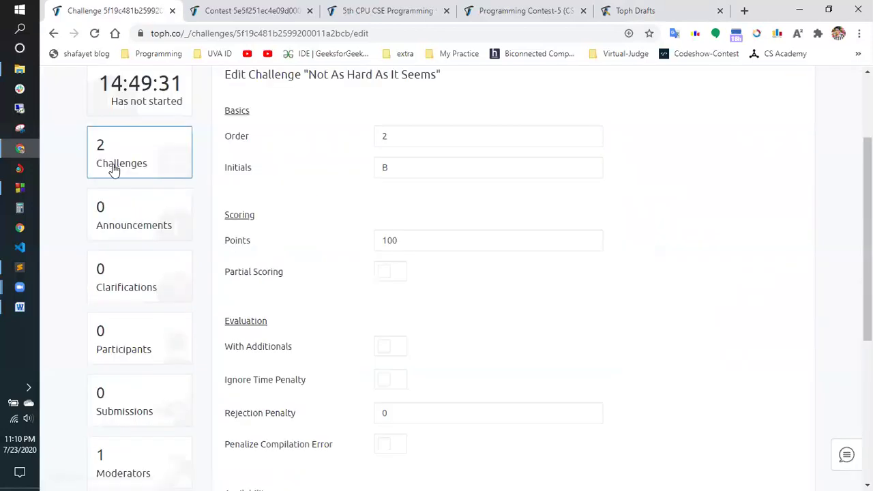
scroll(413, 331, "down", 4)
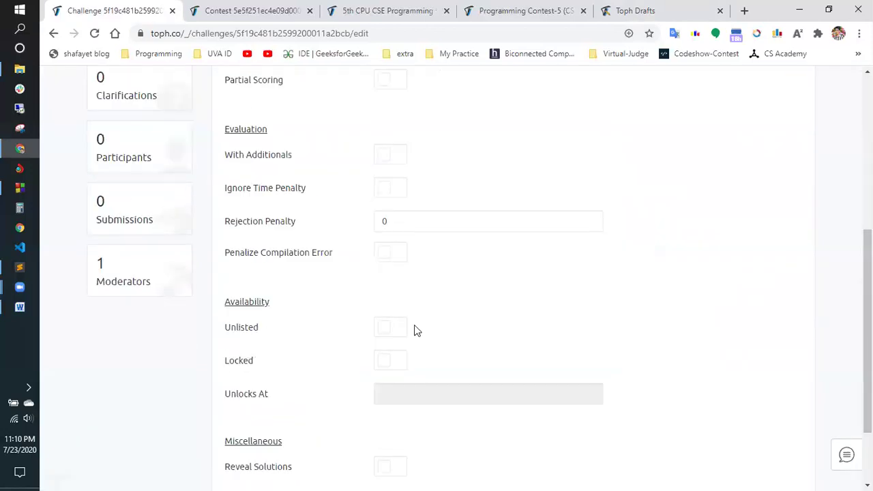
scroll(127, 189, "up", 4)
left_click(127, 137)
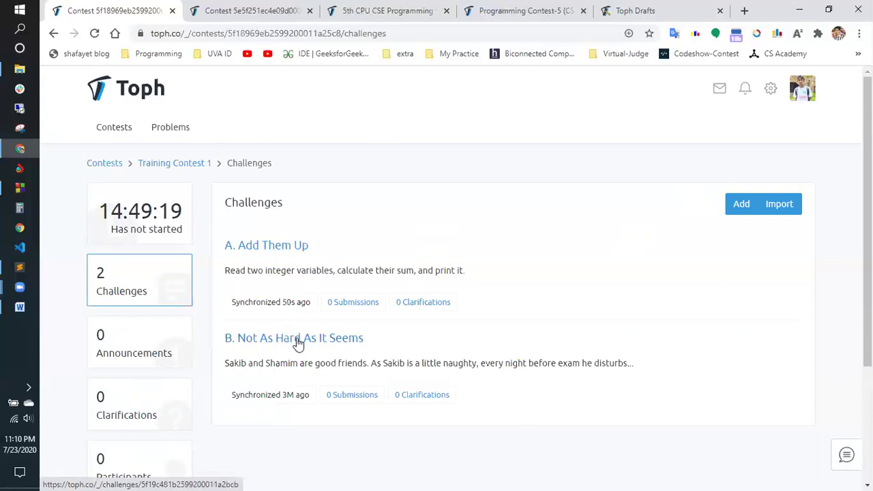
Step: Examine the two challenges listed for Training Contest 1 and check the problem list in Drafts
scroll(304, 337, "down", 3)
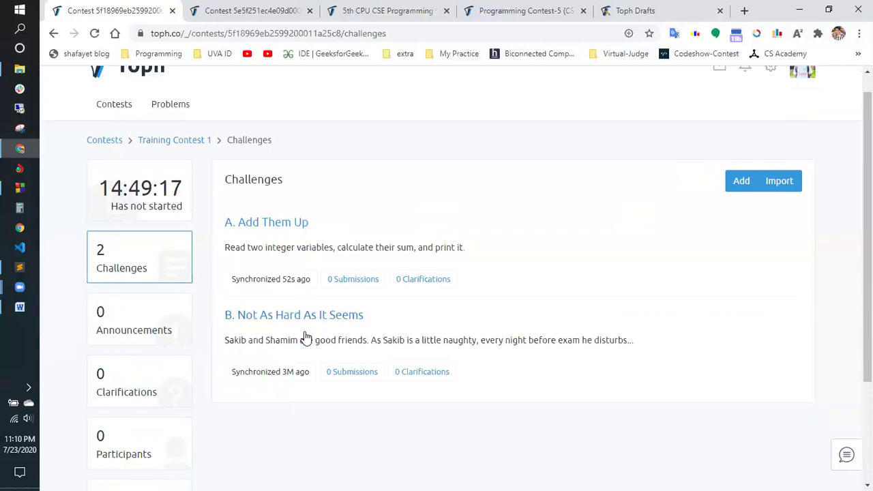
scroll(304, 337, "up", 3)
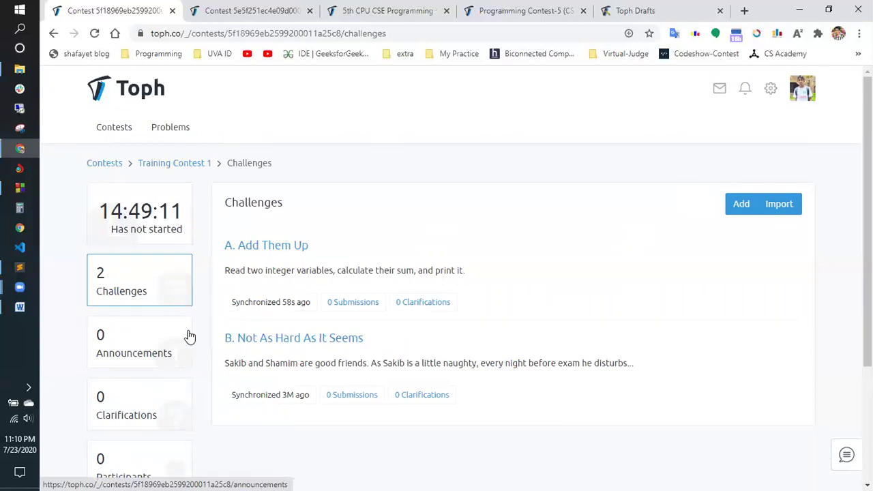
scroll(189, 335, "down", 3)
scroll(167, 218, "up", 2)
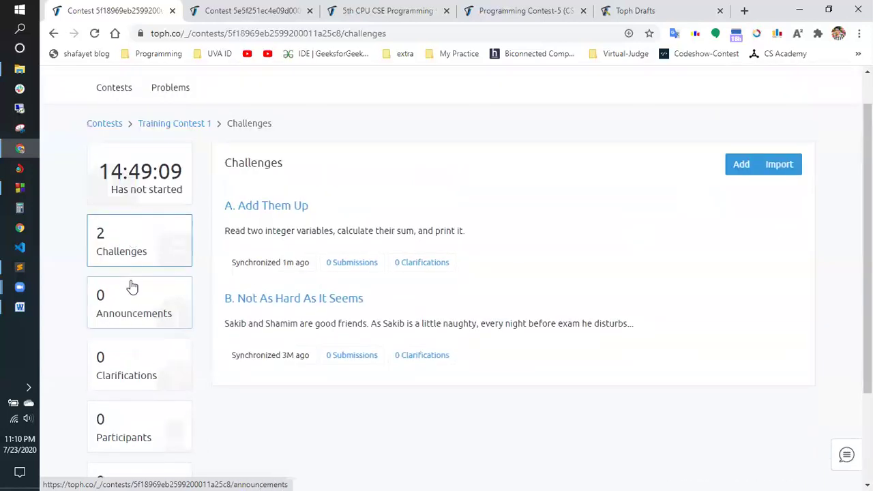
left_click(634, 10)
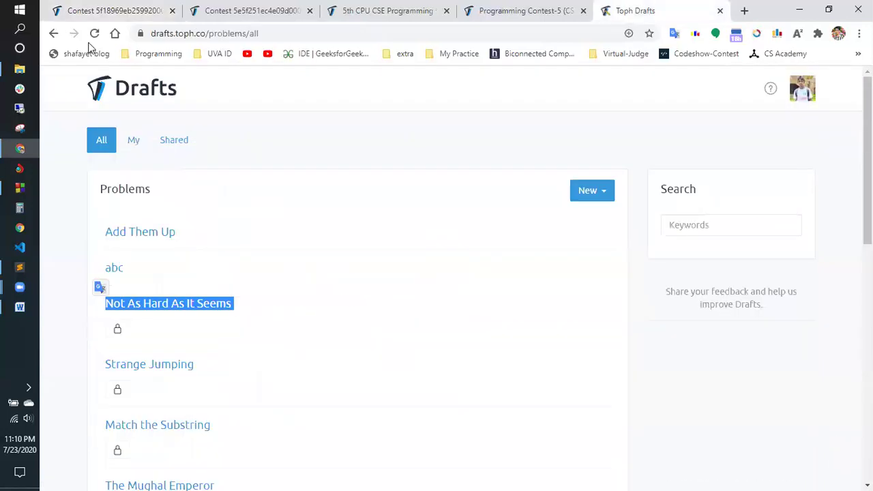
left_click(111, 14)
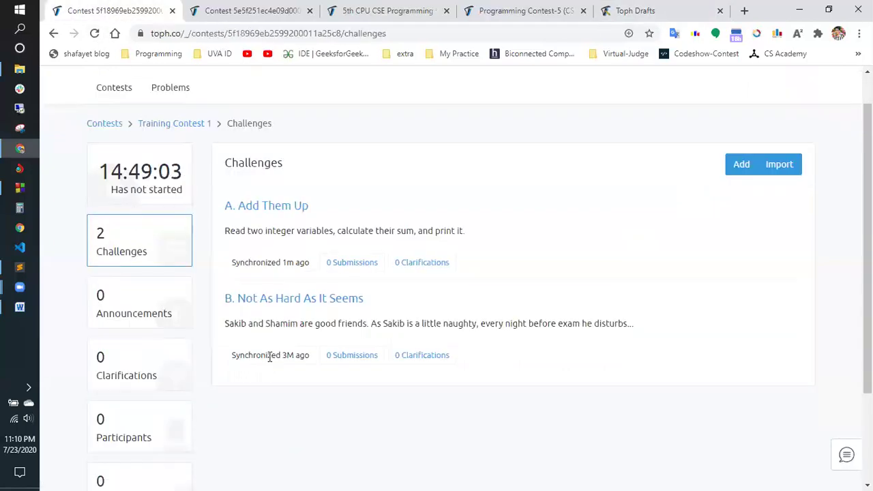
scroll(273, 357, "down", 1)
scroll(307, 359, "down", 3)
scroll(88, 218, "up", 5)
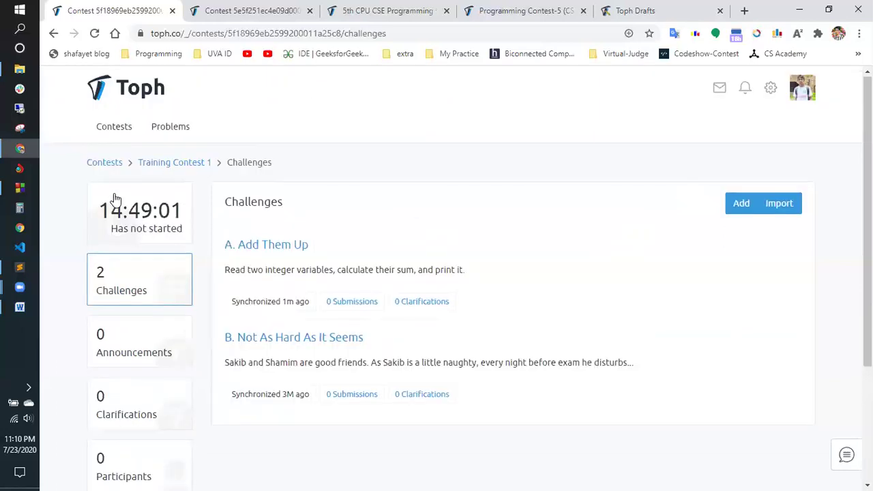